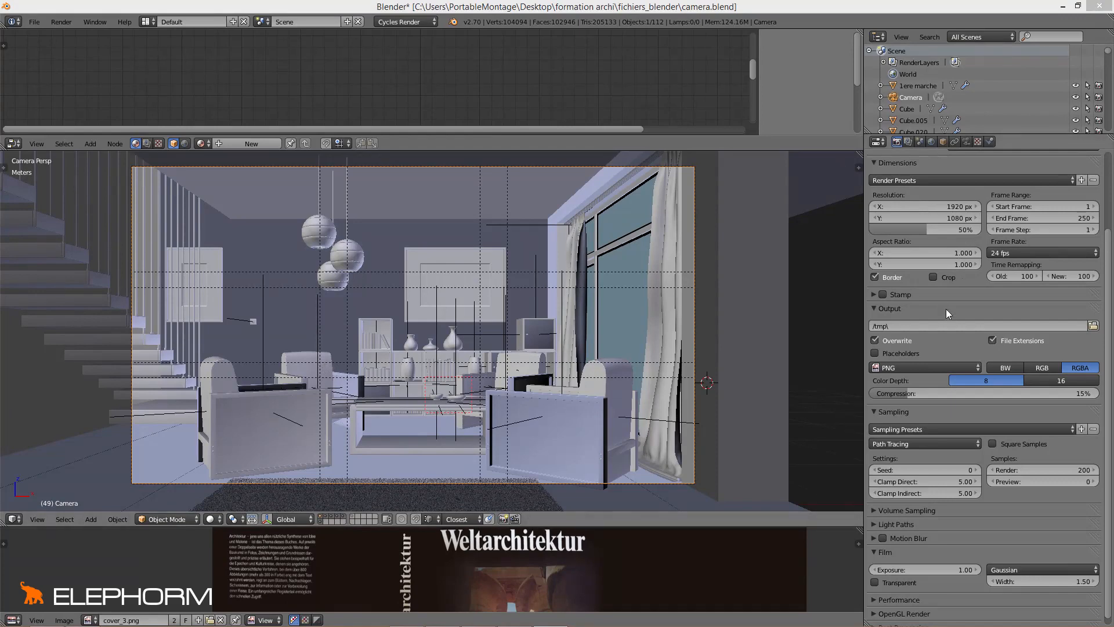
Collapse the Output render settings and look over the living-room scene in the camera view
{"action": "left_click", "coordinate": [1006, 311]}
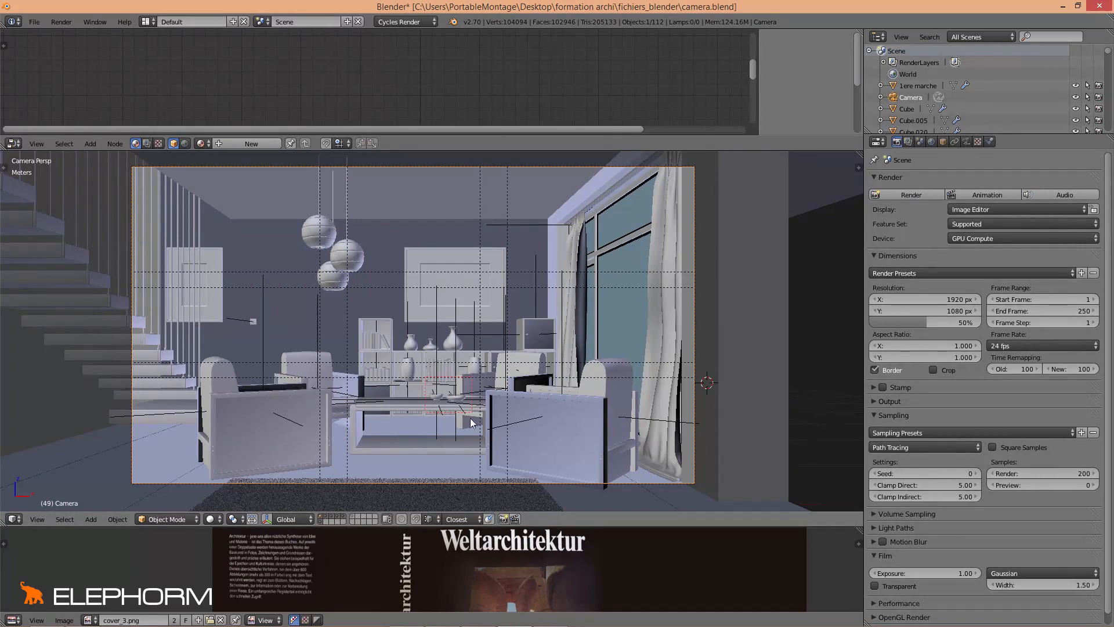
{"action": "mouse_move", "coordinate": [417, 453]}
{"action": "middle_mouse_down", "text": "shift"}
{"action": "mouse_move", "coordinate": [412, 443]}
{"action": "mouse_move", "coordinate": [424, 455]}
{"action": "middle_mouse_up", "text": "shift"}
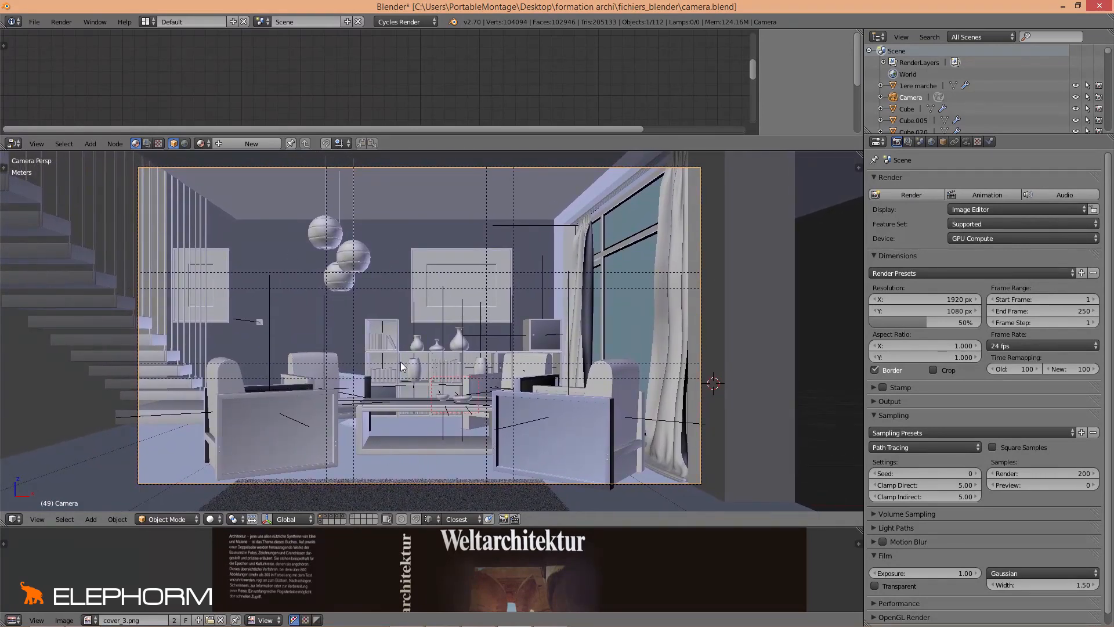
{"action": "middle_click_drag", "start_coordinate": [427, 391], "coordinate": [427, 389], "text": "shift"}
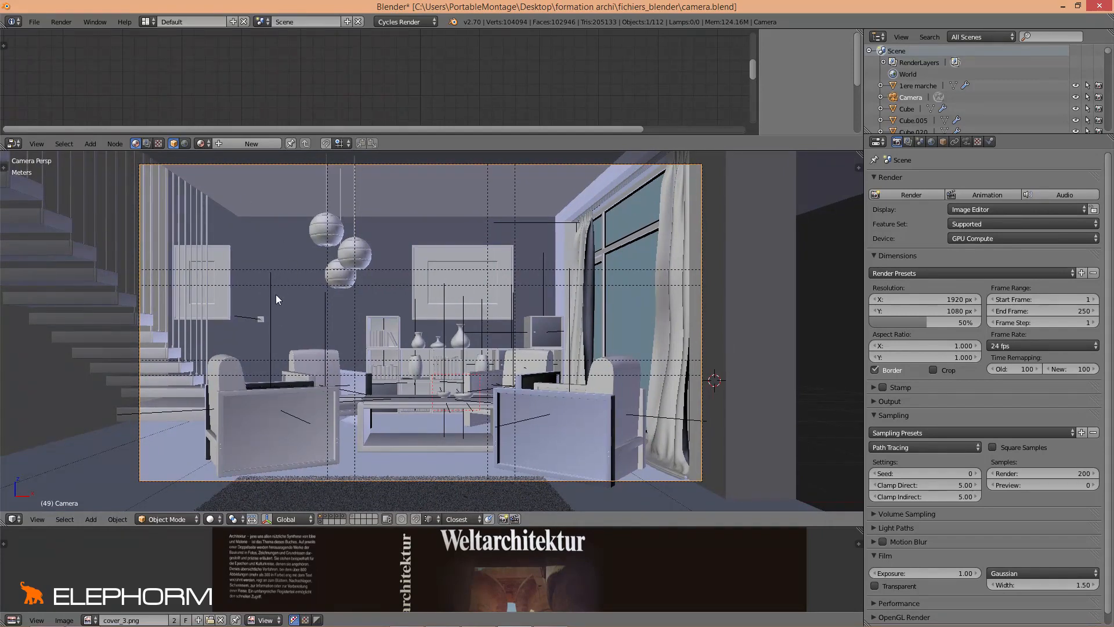
{"action": "scroll", "coordinate": [522, 340], "scroll_direction": "up", "scroll_amount": 2}
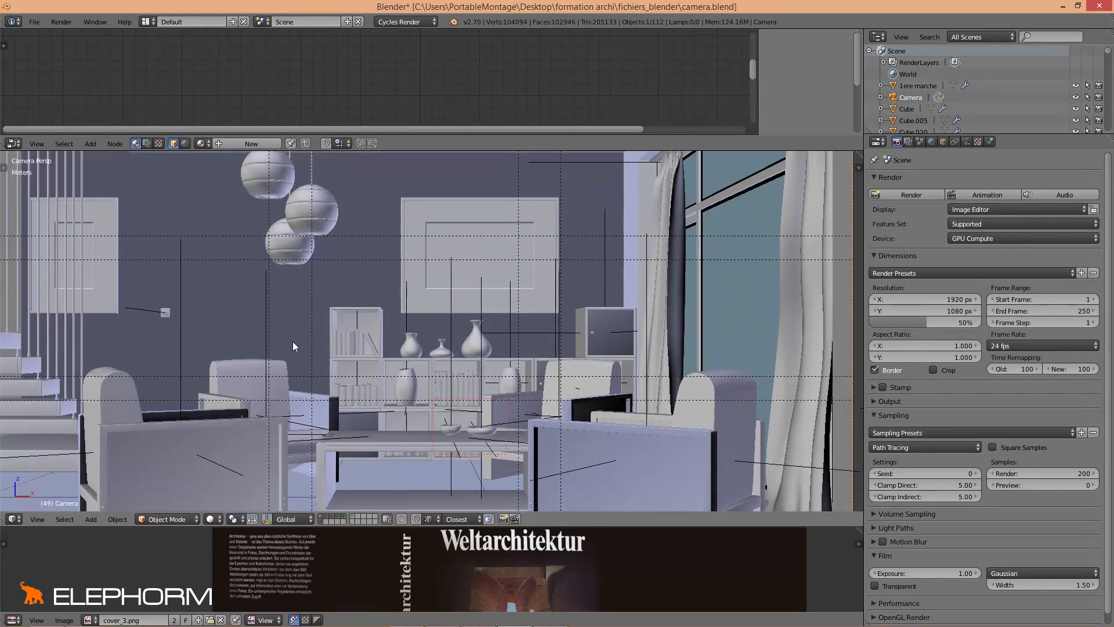
{"action": "scroll", "coordinate": [406, 325], "scroll_direction": "down", "scroll_amount": 2}
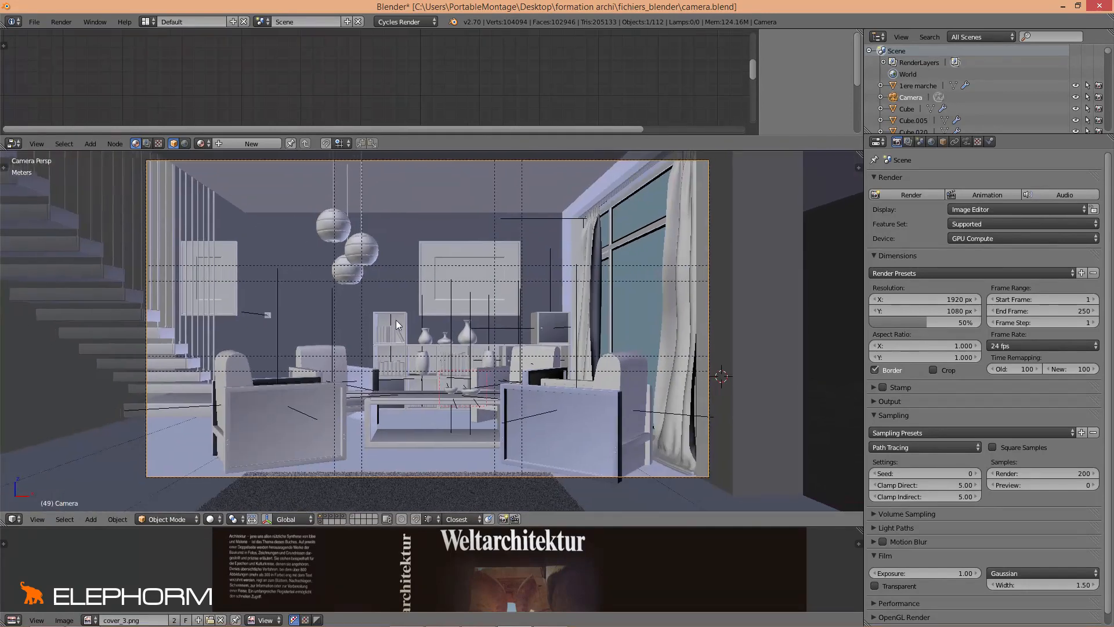
{"action": "middle_click_drag", "start_coordinate": [397, 325], "coordinate": [406, 319], "text": "shift"}
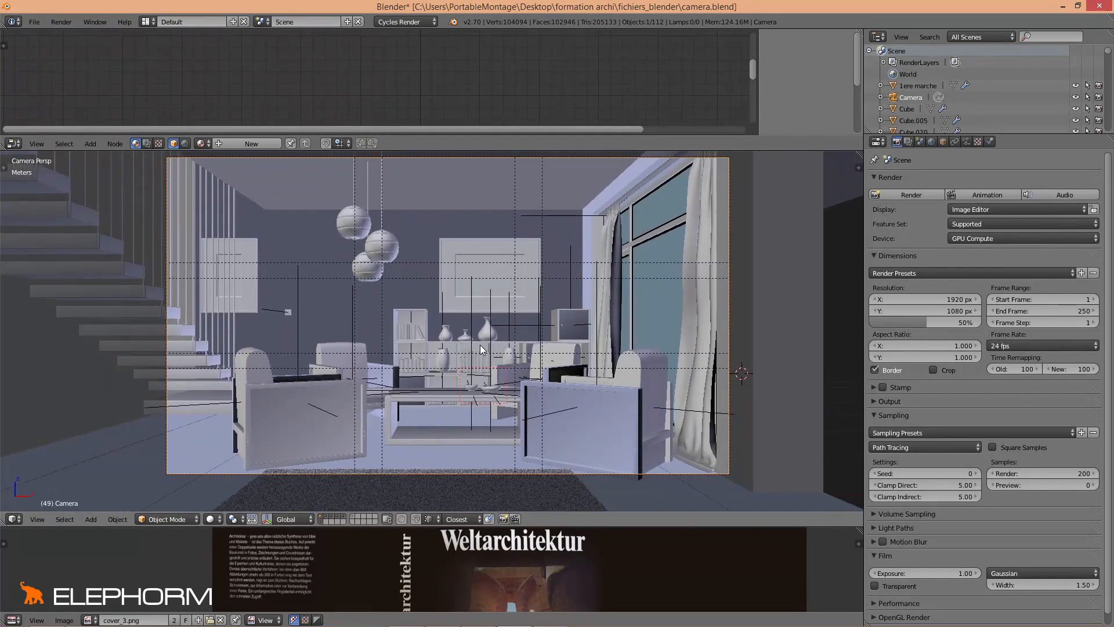
{"action": "middle_click_drag", "start_coordinate": [468, 343], "coordinate": [403, 276], "text": "shift"}
{"action": "scroll", "coordinate": [403, 276], "scroll_direction": "up", "scroll_amount": 2}
{"action": "scroll", "coordinate": [367, 328], "scroll_direction": "down", "scroll_amount": 2}
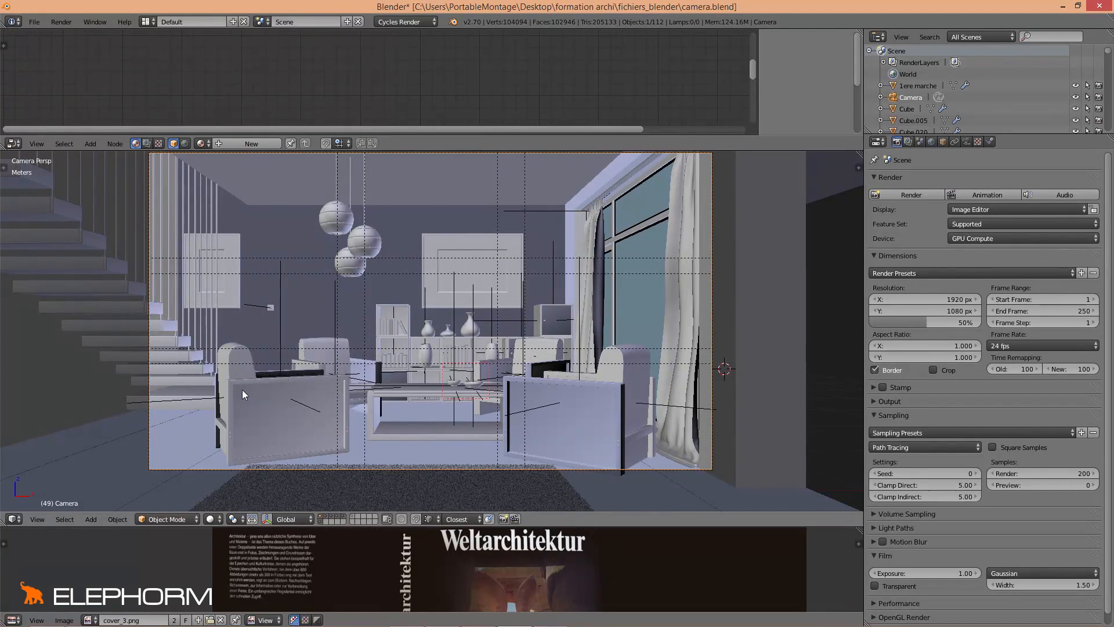
Open the render layer settings and rename the existing render layer as Scene Globale
{"action": "right_click", "coordinate": [263, 395]}
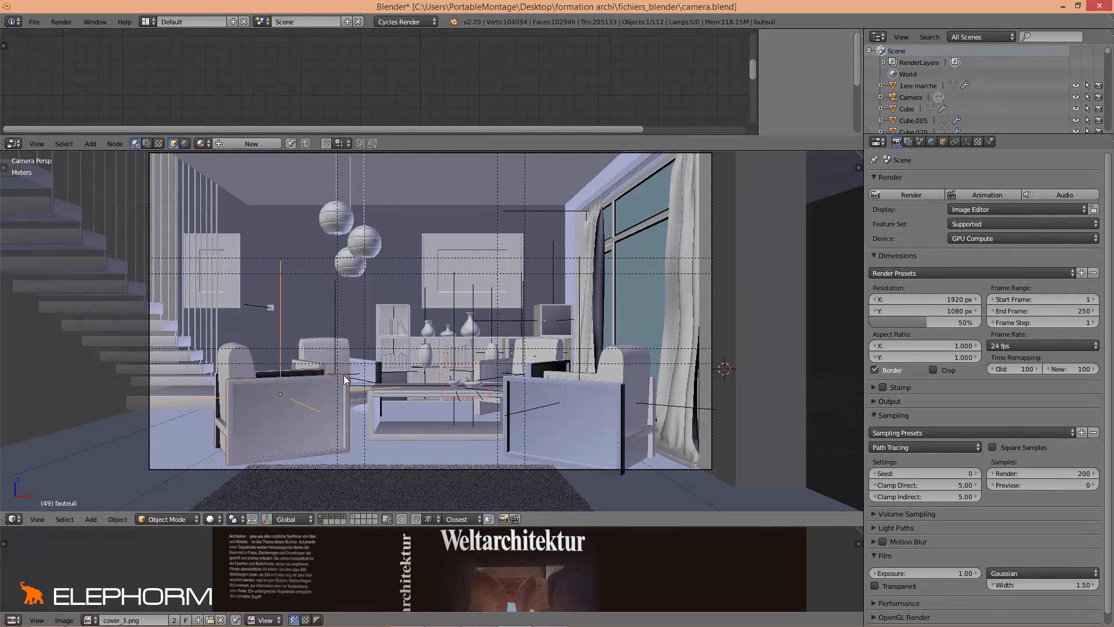
{"action": "left_click", "coordinate": [909, 142]}
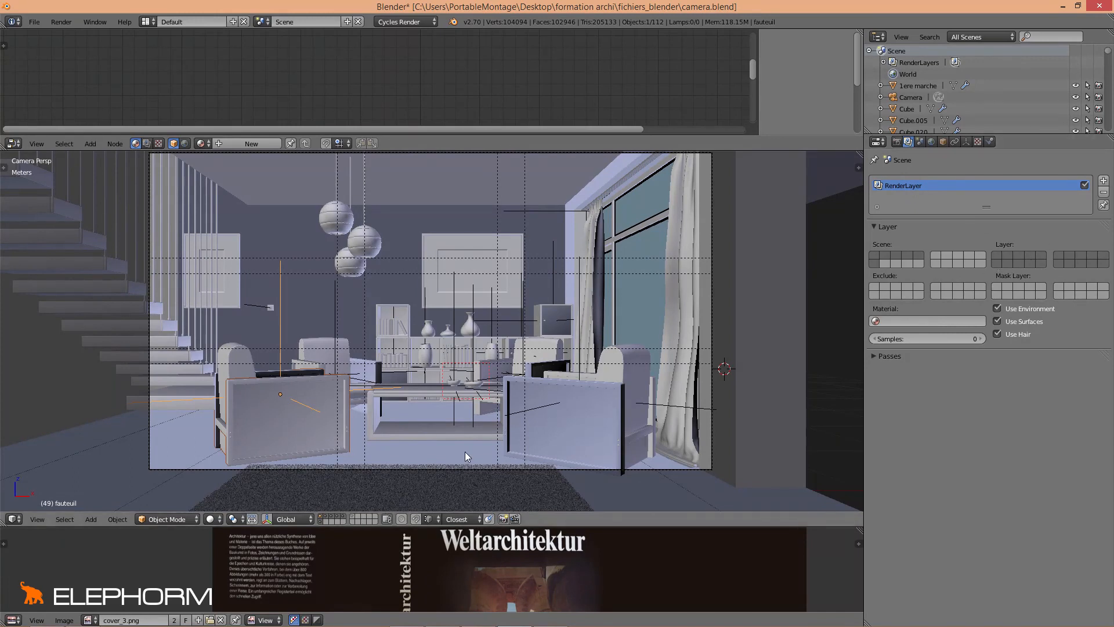
{"action": "scroll", "coordinate": [462, 452], "scroll_direction": "up", "scroll_amount": 2}
{"action": "scroll", "coordinate": [462, 451], "scroll_direction": "down", "scroll_amount": 2}
{"action": "scroll", "coordinate": [462, 451], "scroll_direction": "down", "scroll_amount": 1}
{"action": "scroll", "coordinate": [461, 452], "scroll_direction": "up", "scroll_amount": 2}
{"action": "right_click", "coordinate": [426, 329]}
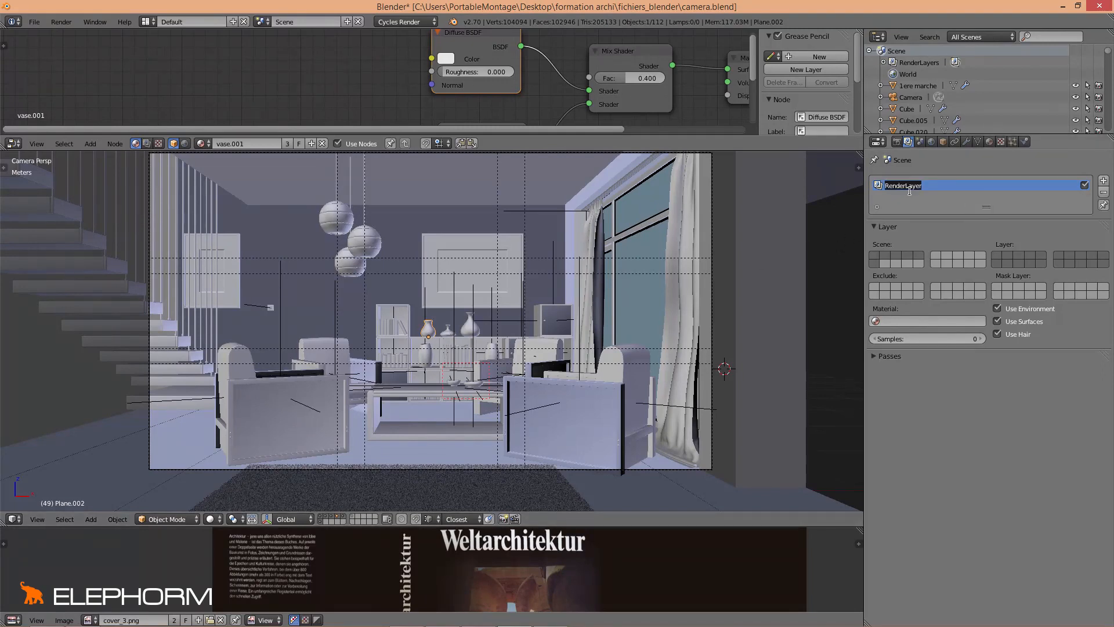
{"action": "type", "text": "Scene Globale"}
Isolate scene layer 3 and move the small flat vase on the shelf to layer 4
{"action": "scroll", "coordinate": [447, 401], "scroll_direction": "up", "scroll_amount": 3}
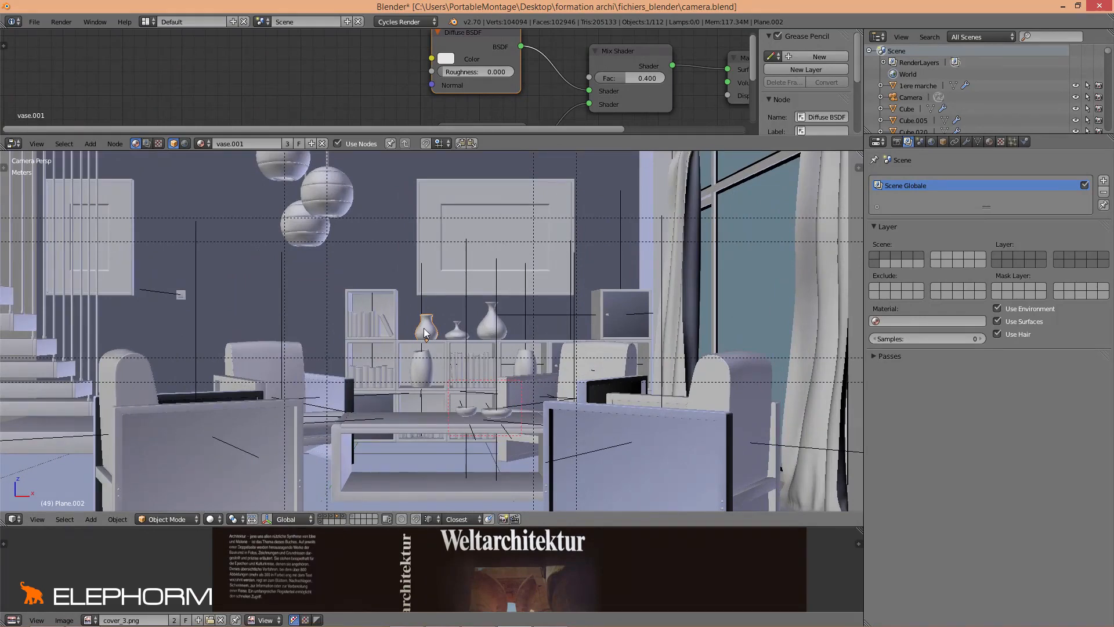
{"action": "middle_click_drag", "start_coordinate": [472, 329], "coordinate": [460, 336]}
{"action": "key", "text": "KP_Decimal"}
{"action": "scroll", "coordinate": [465, 335], "scroll_direction": "down", "scroll_amount": 5}
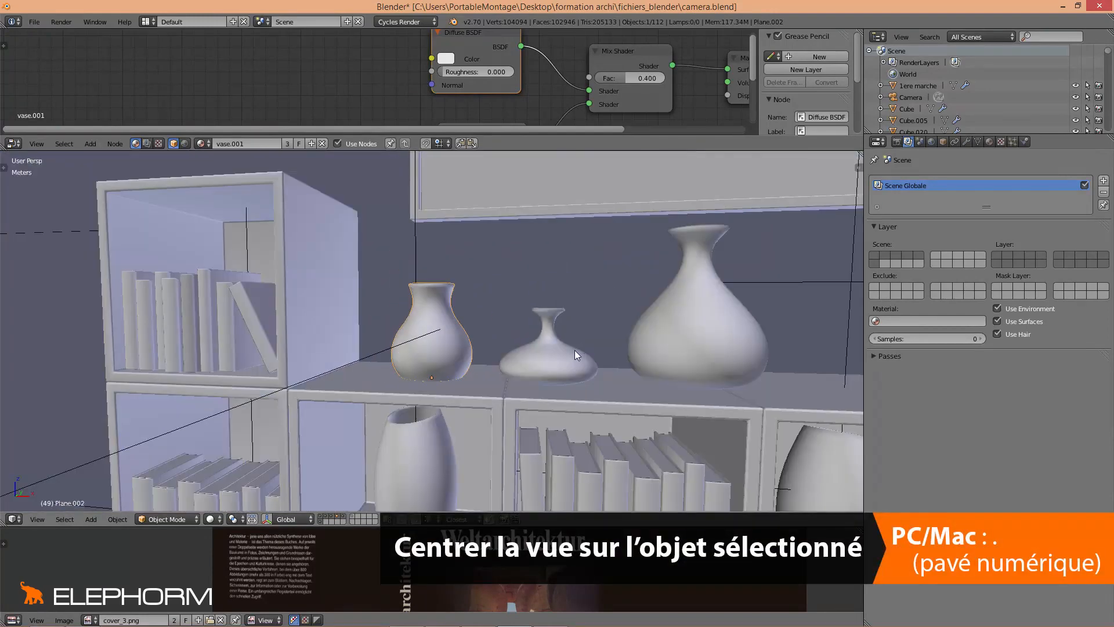
{"action": "middle_click_drag", "start_coordinate": [575, 350], "coordinate": [499, 343], "text": "shift"}
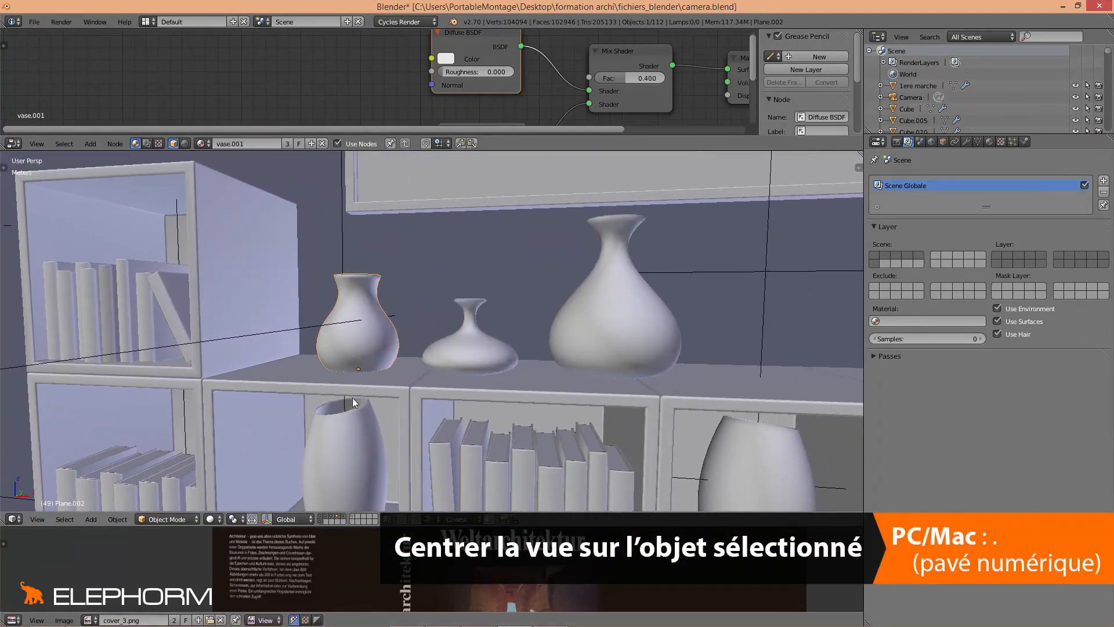
{"action": "left_click", "coordinate": [336, 519]}
{"action": "left_click", "coordinate": [336, 516]}
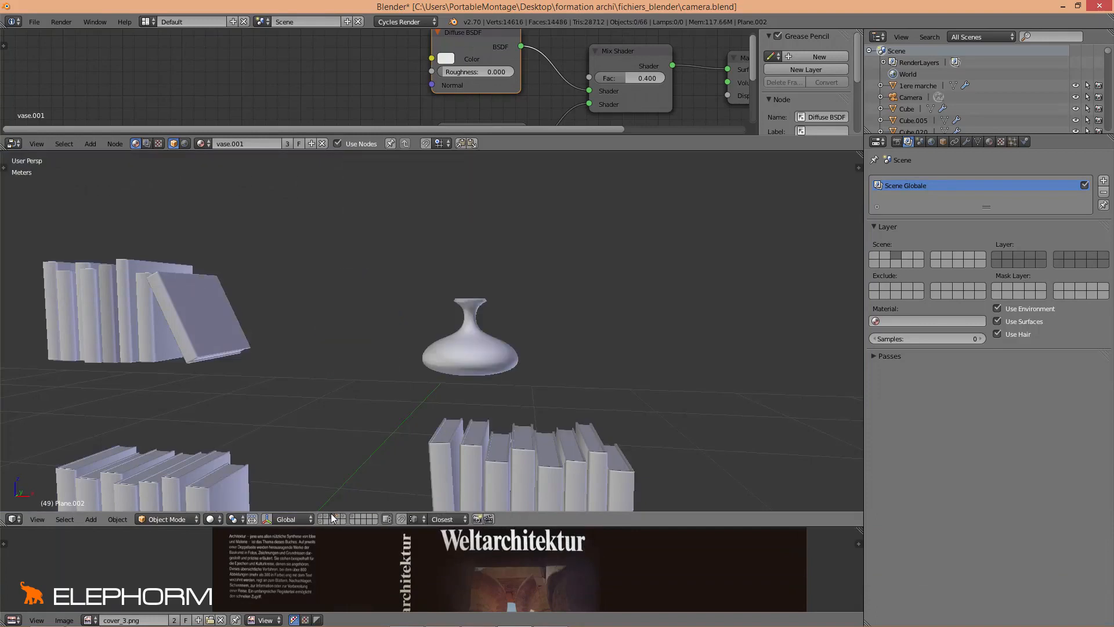
{"action": "right_click", "coordinate": [472, 370]}
{"action": "key", "text": "m"}
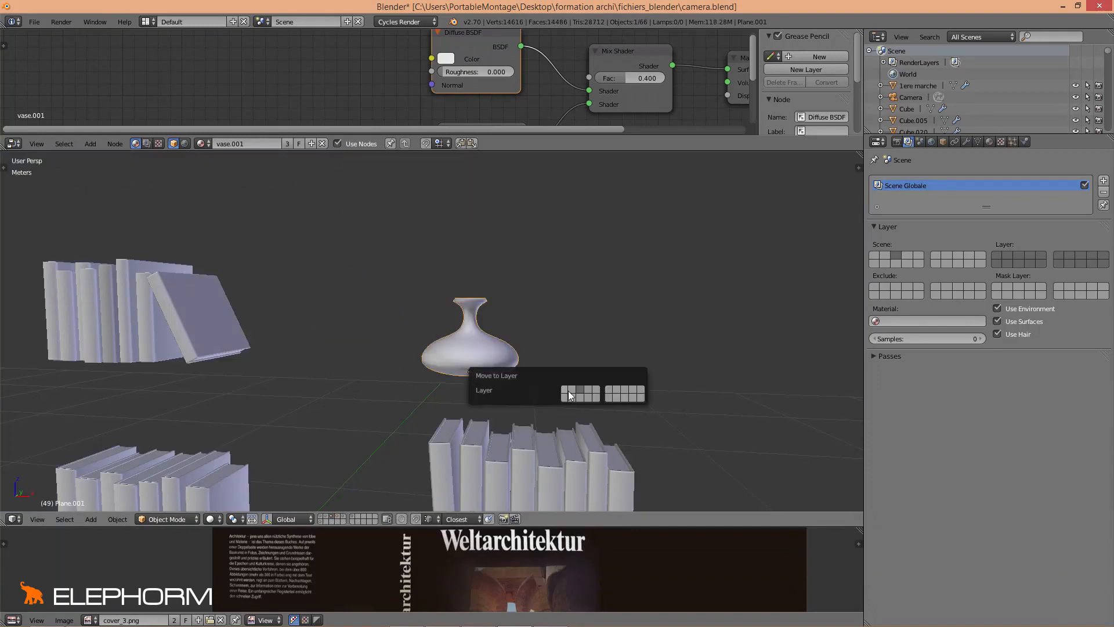
{"action": "left_click", "coordinate": [587, 391]}
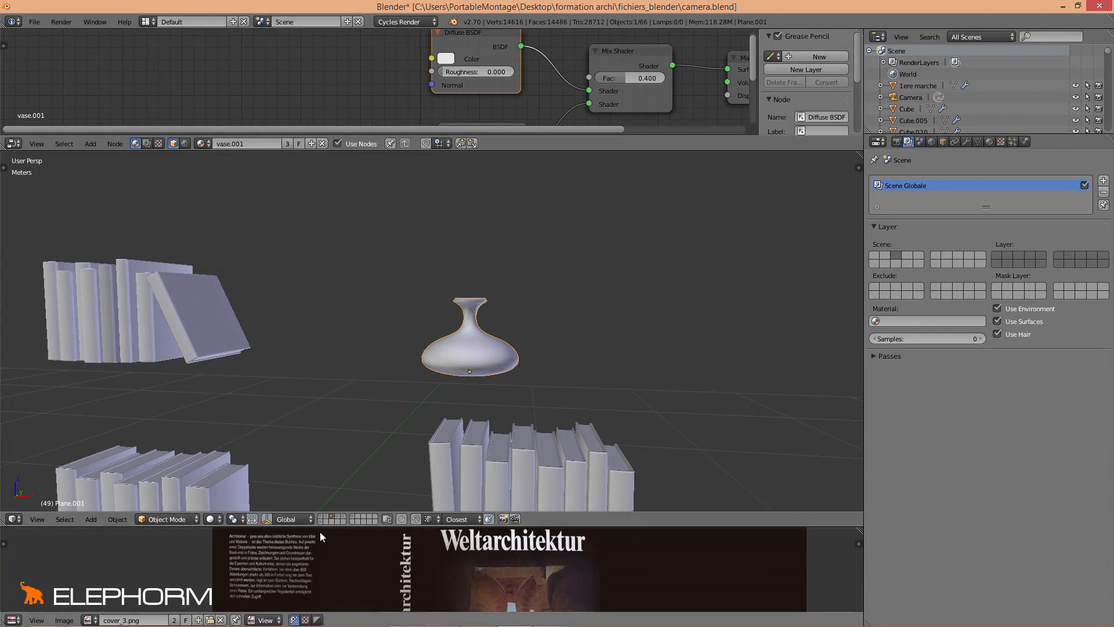
{"action": "key", "text": "m"}
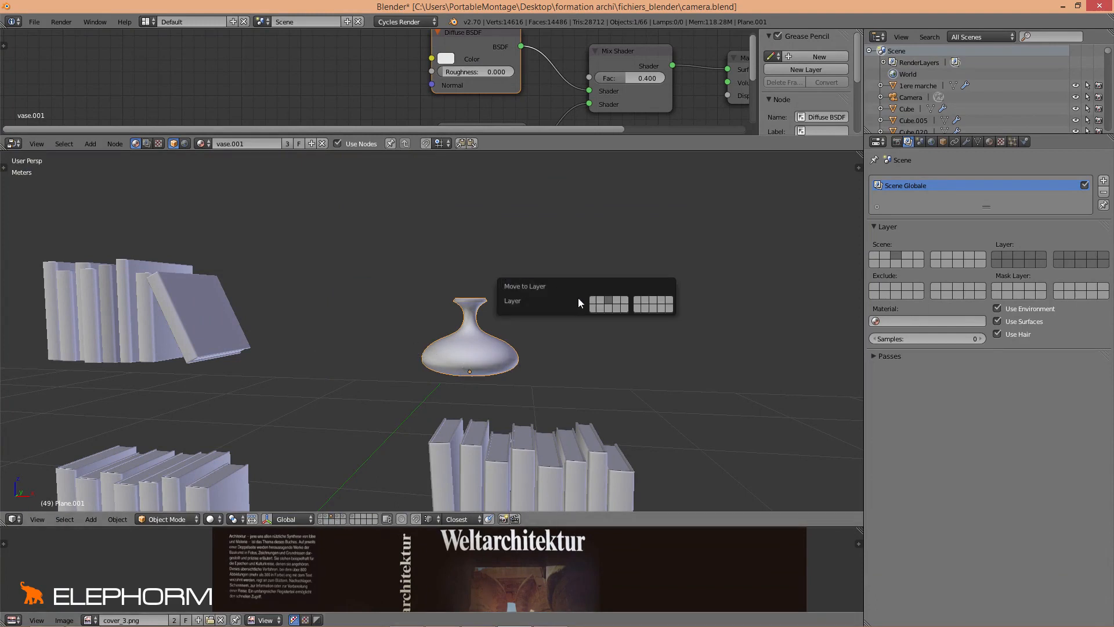
{"action": "left_click", "coordinate": [614, 299]}
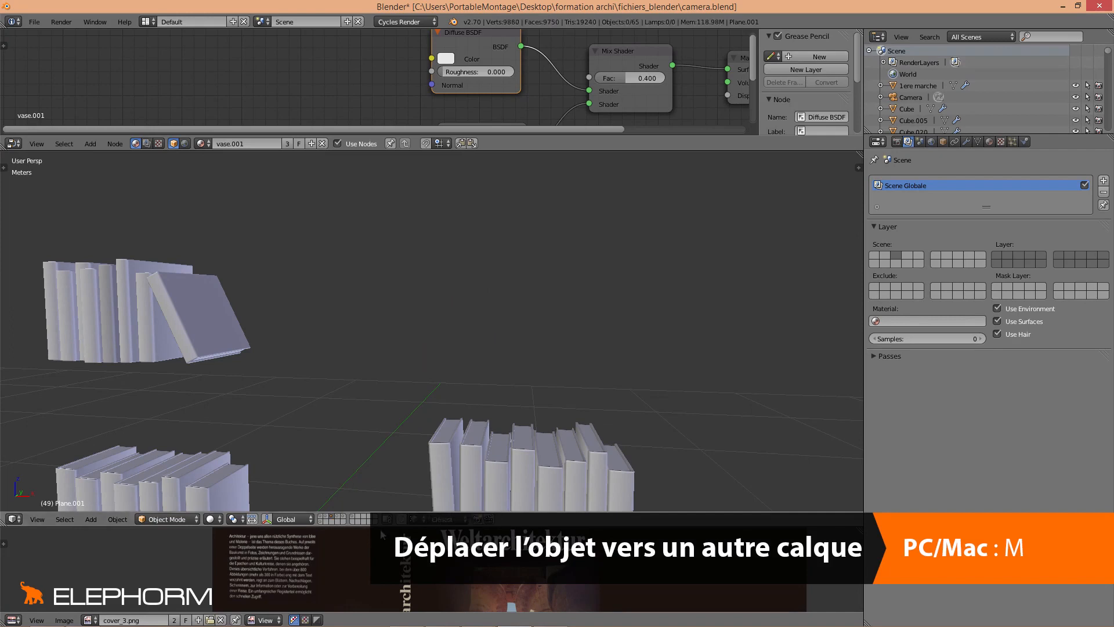
Isolate layer 2, move the large vase to layer 4, and display layer 4
{"action": "left_click", "coordinate": [331, 516]}
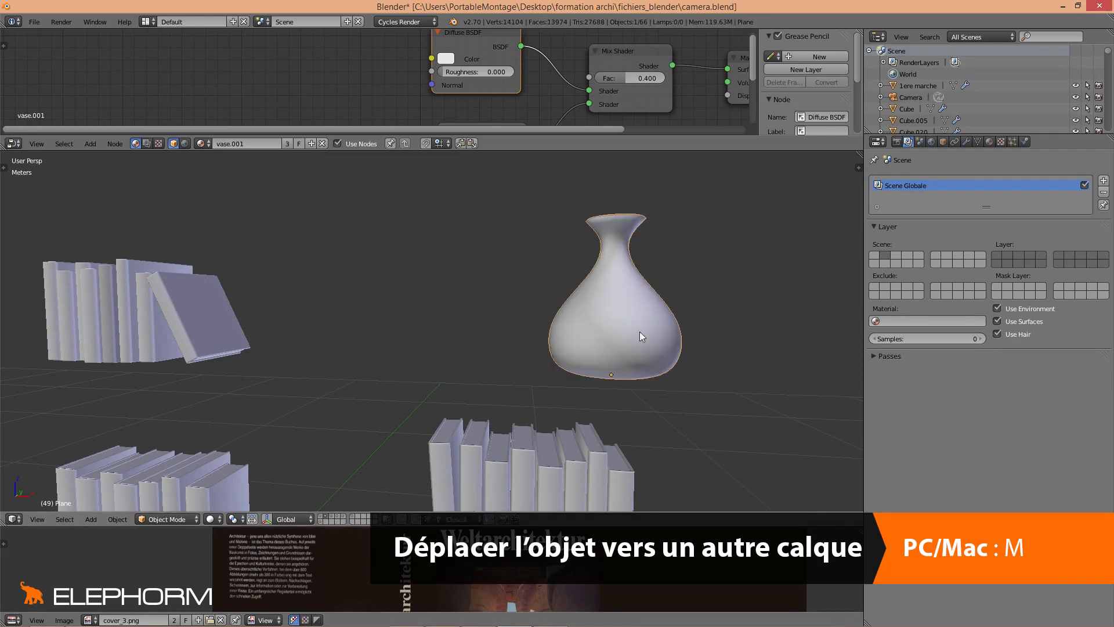
{"action": "key", "text": "m"}
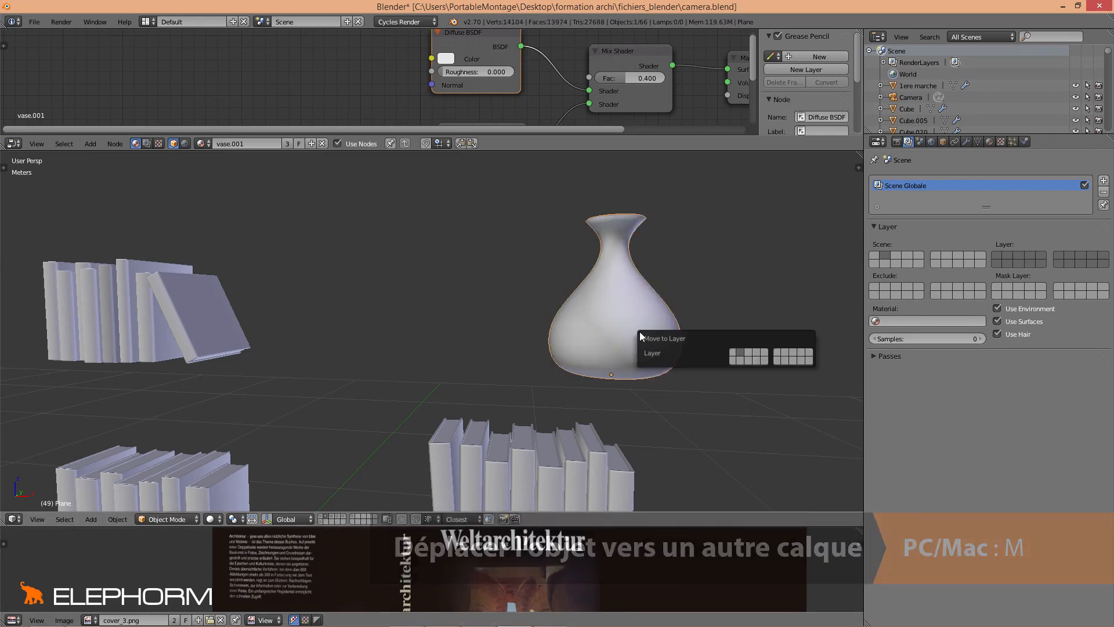
{"action": "left_click", "coordinate": [755, 354]}
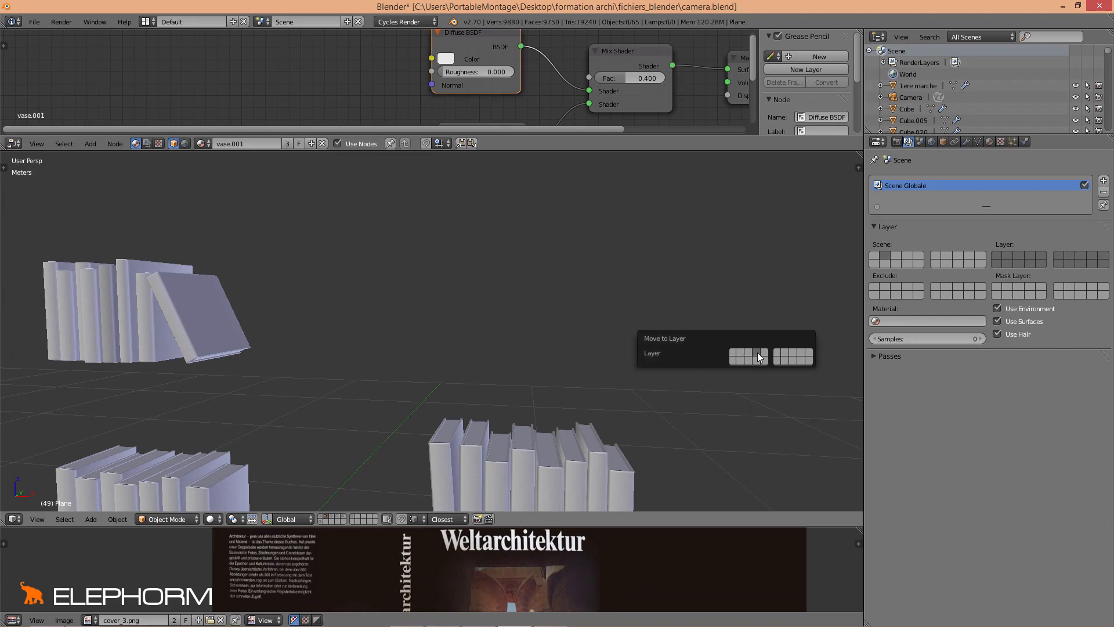
{"action": "left_click", "coordinate": [342, 516], "text": "shift"}
{"action": "scroll", "coordinate": [360, 444], "scroll_direction": "down", "scroll_amount": 5}
{"action": "middle_click_drag", "start_coordinate": [358, 444], "coordinate": [386, 429]}
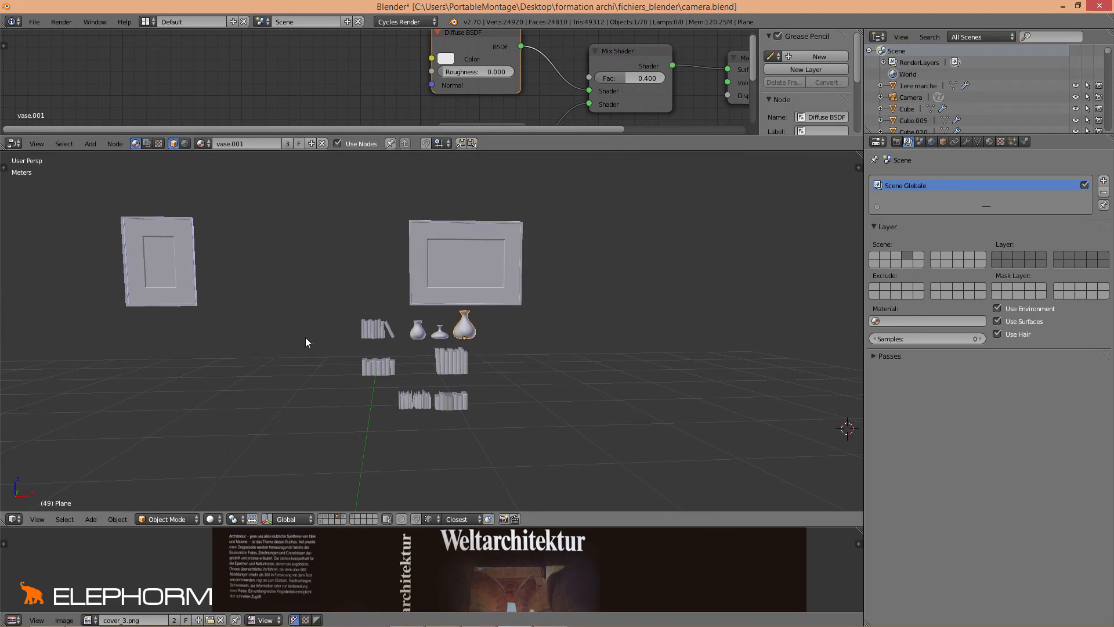
{"action": "mouse_move", "coordinate": [372, 377]}
{"action": "middle_mouse_down"}
{"action": "mouse_move", "coordinate": [394, 388]}
{"action": "mouse_move", "coordinate": [378, 389]}
{"action": "middle_mouse_up"}
{"action": "scroll", "coordinate": [372, 390], "scroll_direction": "up", "scroll_amount": 2}
Box-select all the groups of books and move them off the vases' layer to another layer
{"action": "right_click", "coordinate": [361, 390]}
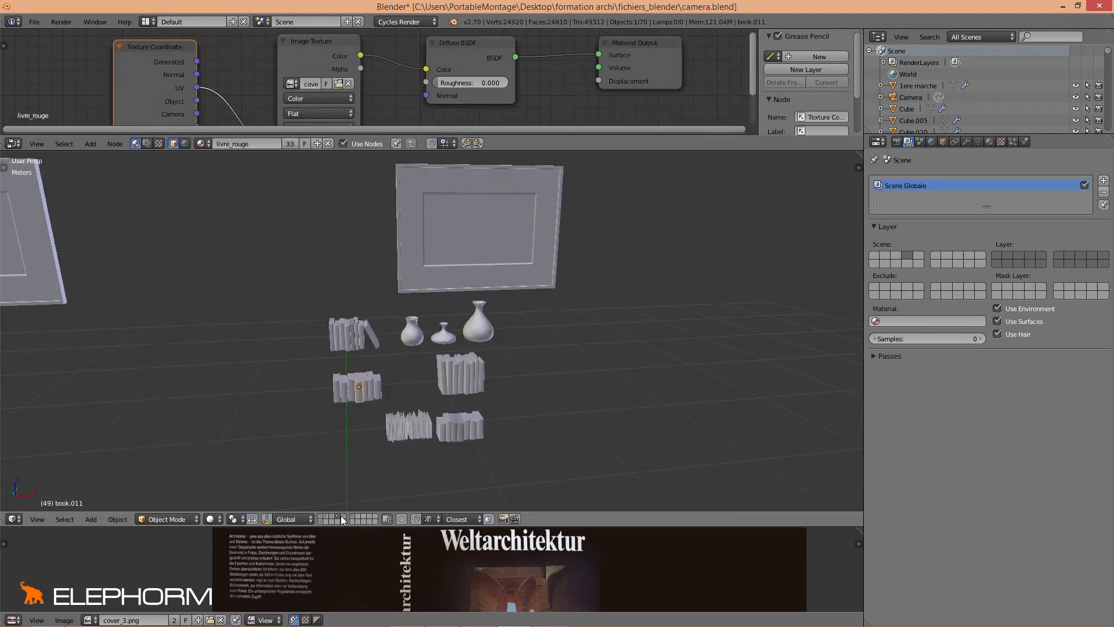
{"action": "middle_click_drag", "start_coordinate": [339, 507], "coordinate": [404, 455]}
{"action": "scroll", "coordinate": [420, 455], "scroll_direction": "up", "scroll_amount": 2}
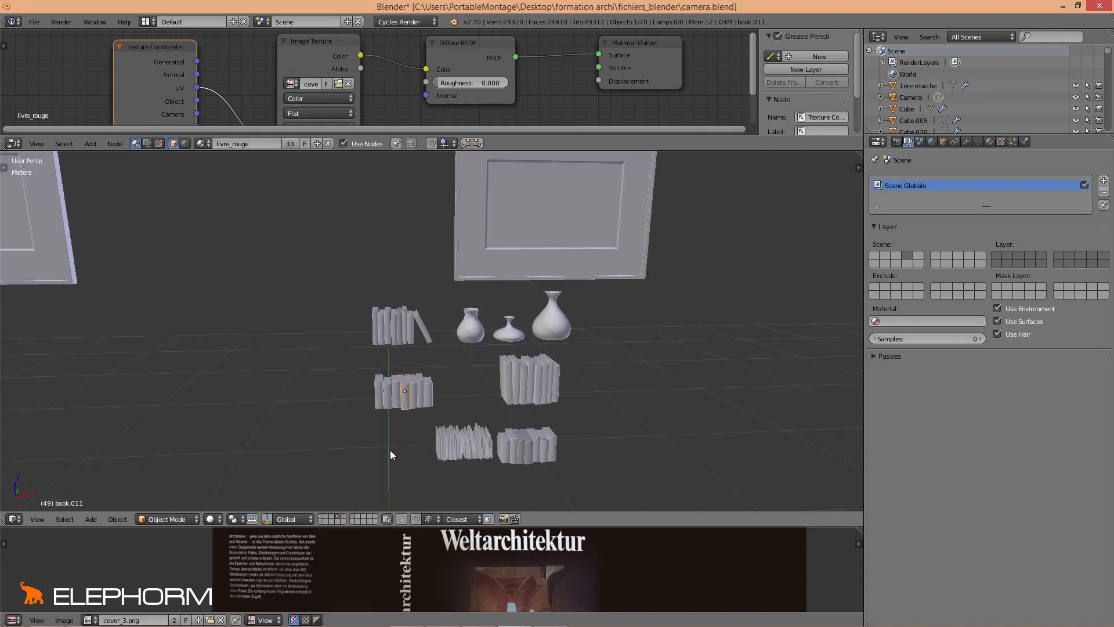
{"action": "key", "text": "b"}
{"action": "left_click_drag", "start_coordinate": [350, 285], "coordinate": [424, 440]}
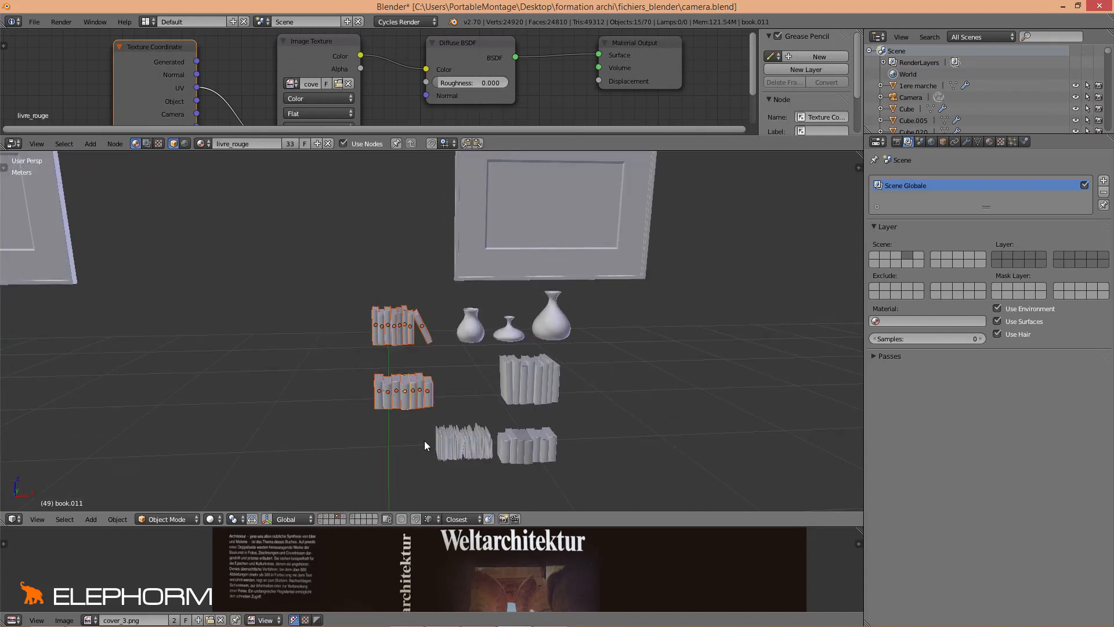
{"action": "key", "text": "b"}
{"action": "left_click_drag", "start_coordinate": [317, 368], "coordinate": [605, 466]}
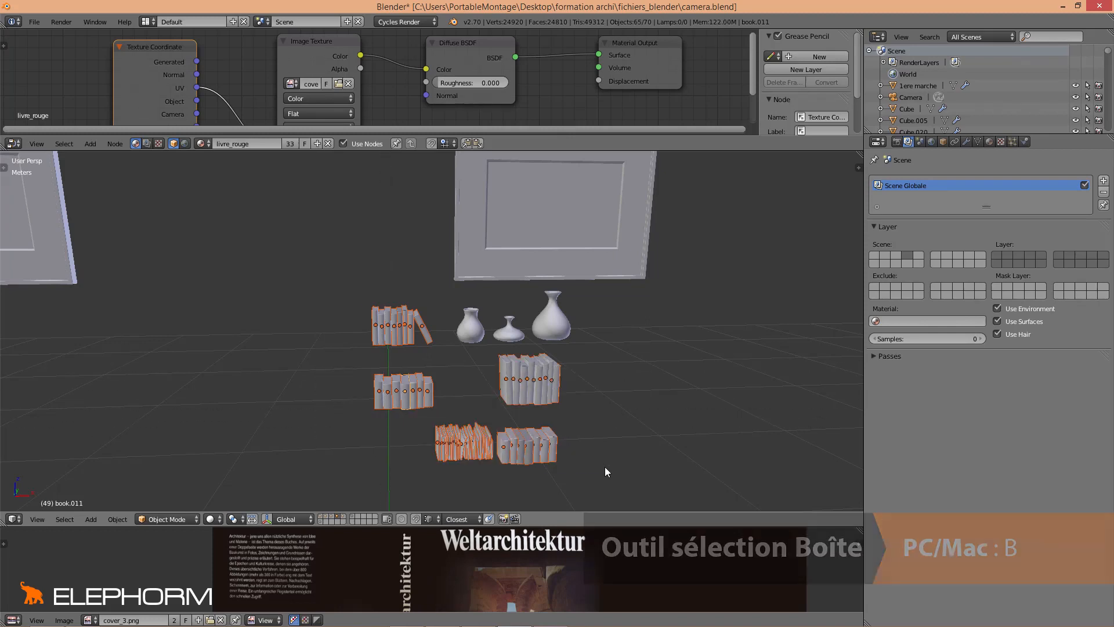
{"action": "key", "text": "m"}
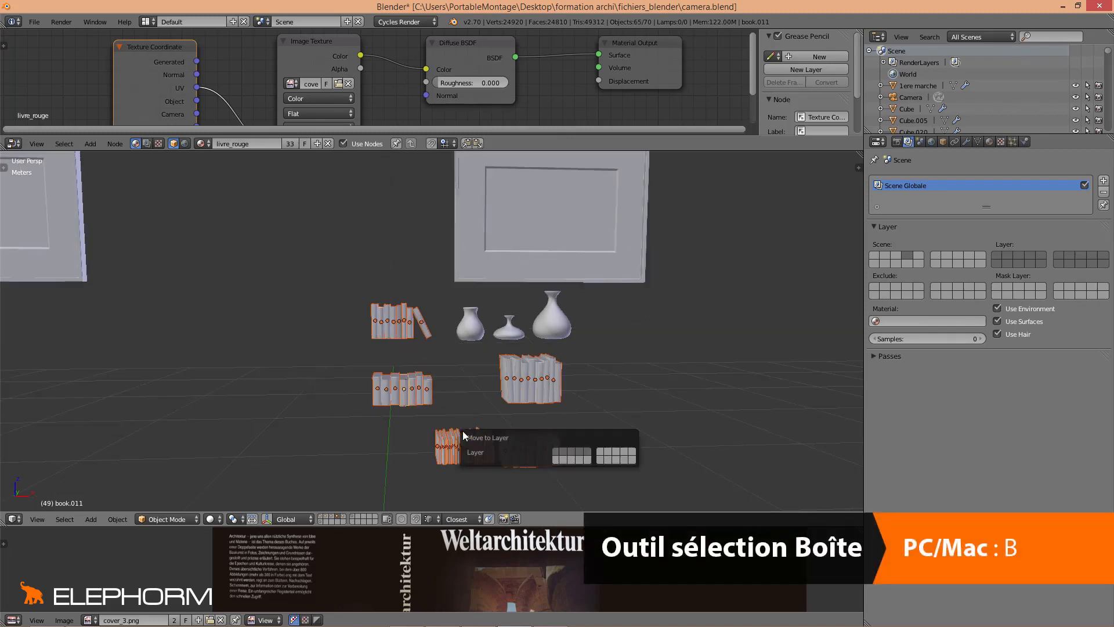
{"action": "left_click", "coordinate": [562, 456]}
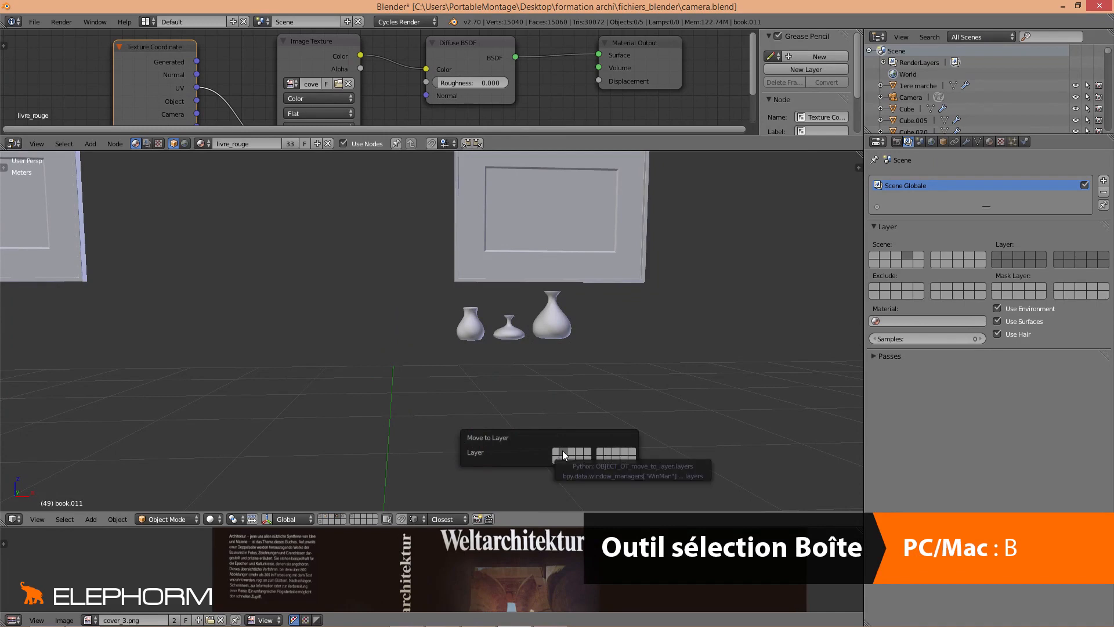
Select both picture frames and move them off the vases' layer to one in the second block of layers
{"action": "right_click", "coordinate": [461, 251]}
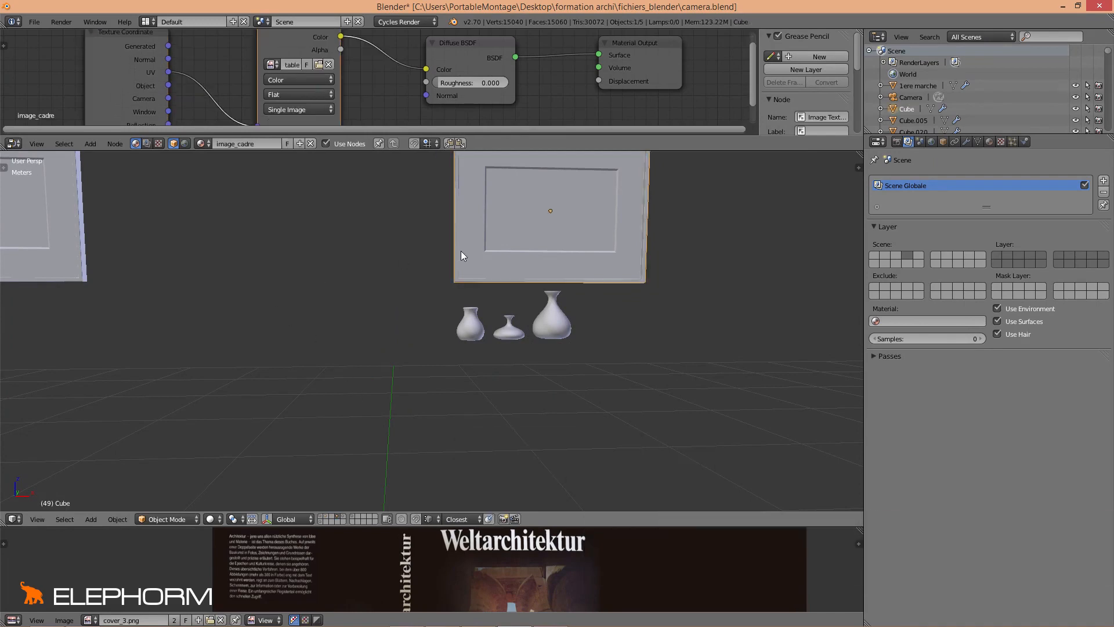
{"action": "middle_click_drag", "start_coordinate": [269, 268], "coordinate": [336, 285], "text": "shift"}
{"action": "right_click", "coordinate": [87, 272], "text": "shift"}
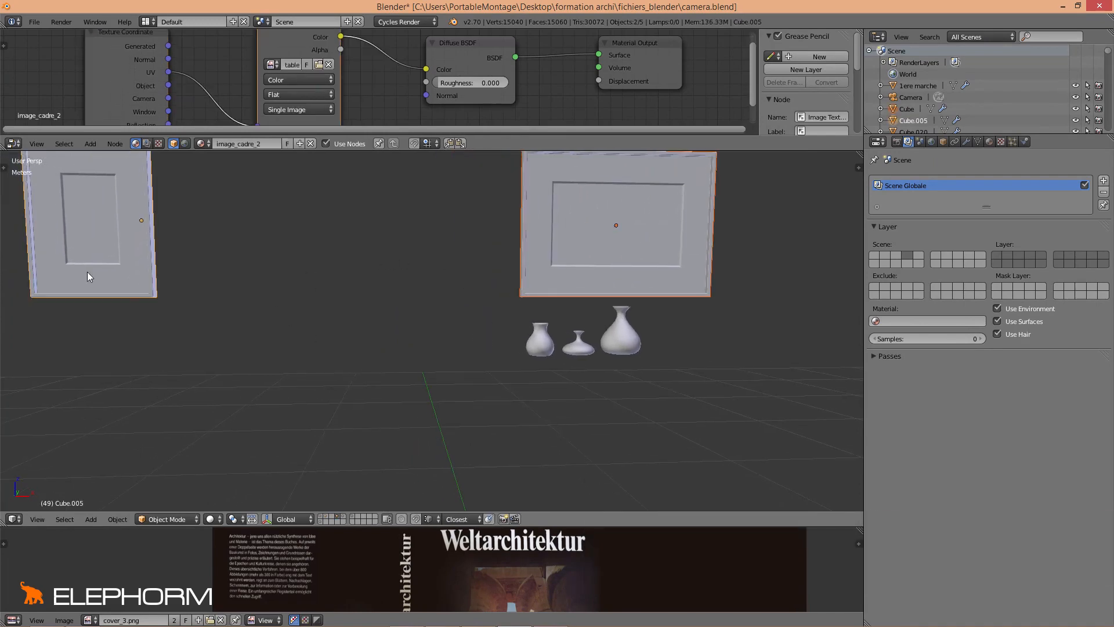
{"action": "key", "text": "m"}
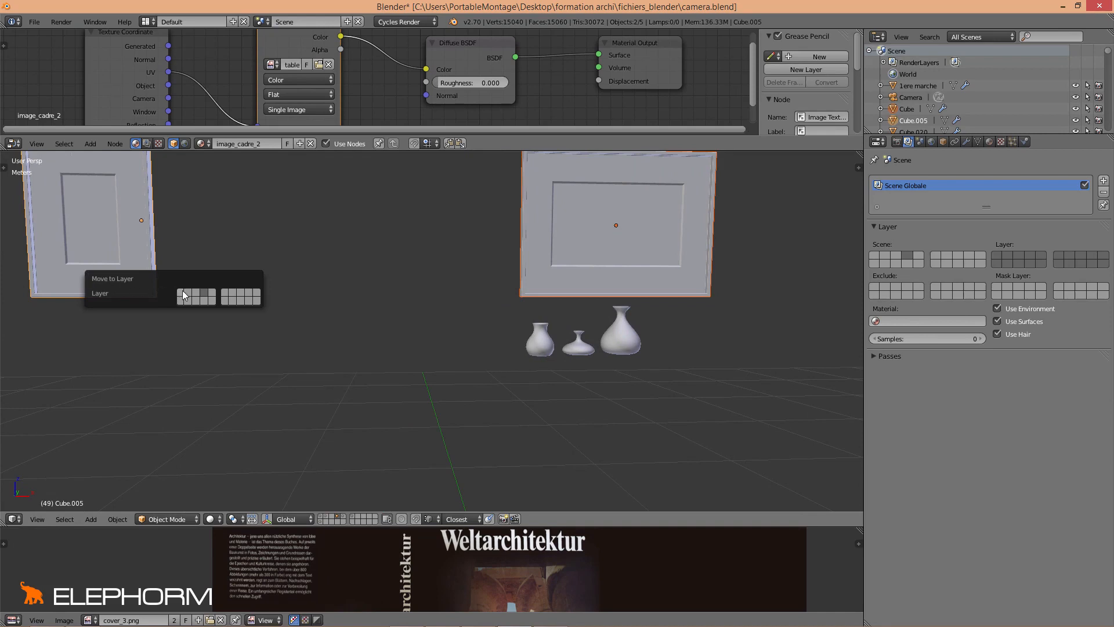
{"action": "left_click", "coordinate": [239, 296]}
{"action": "scroll", "coordinate": [500, 418], "scroll_direction": "down", "scroll_amount": 3}
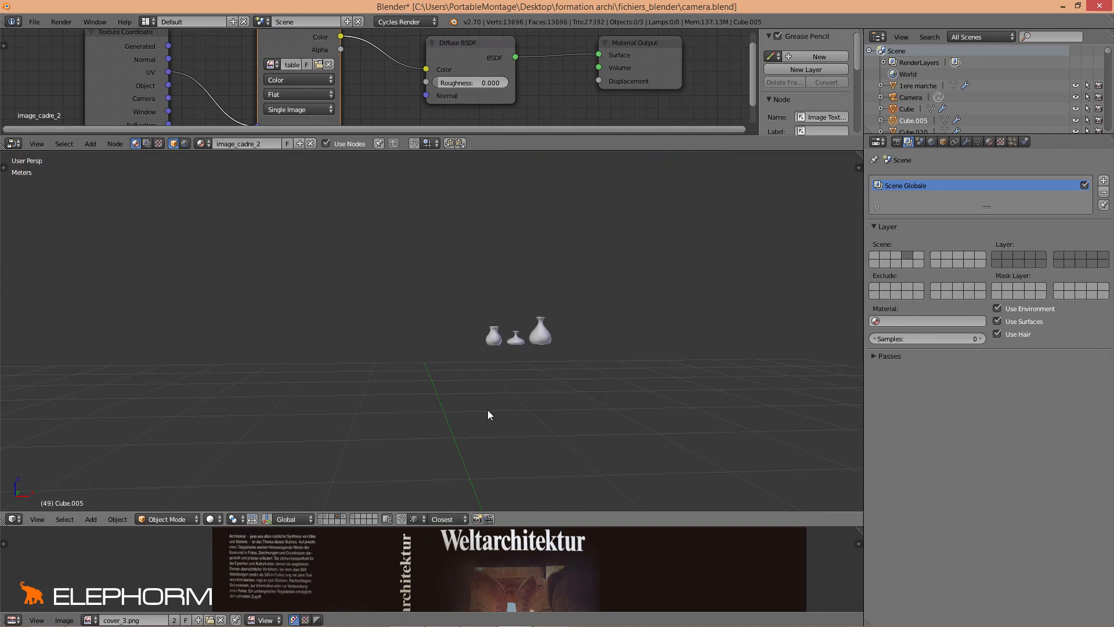
Look around the isolated layer for any objects other than the three vases
{"action": "scroll", "coordinate": [457, 378], "scroll_direction": "down", "scroll_amount": 5}
{"action": "middle_click_drag", "start_coordinate": [462, 378], "coordinate": [445, 395]}
{"action": "scroll", "coordinate": [445, 396], "scroll_direction": "up", "scroll_amount": 3}
{"action": "scroll", "coordinate": [473, 364], "scroll_direction": "up", "scroll_amount": 4}
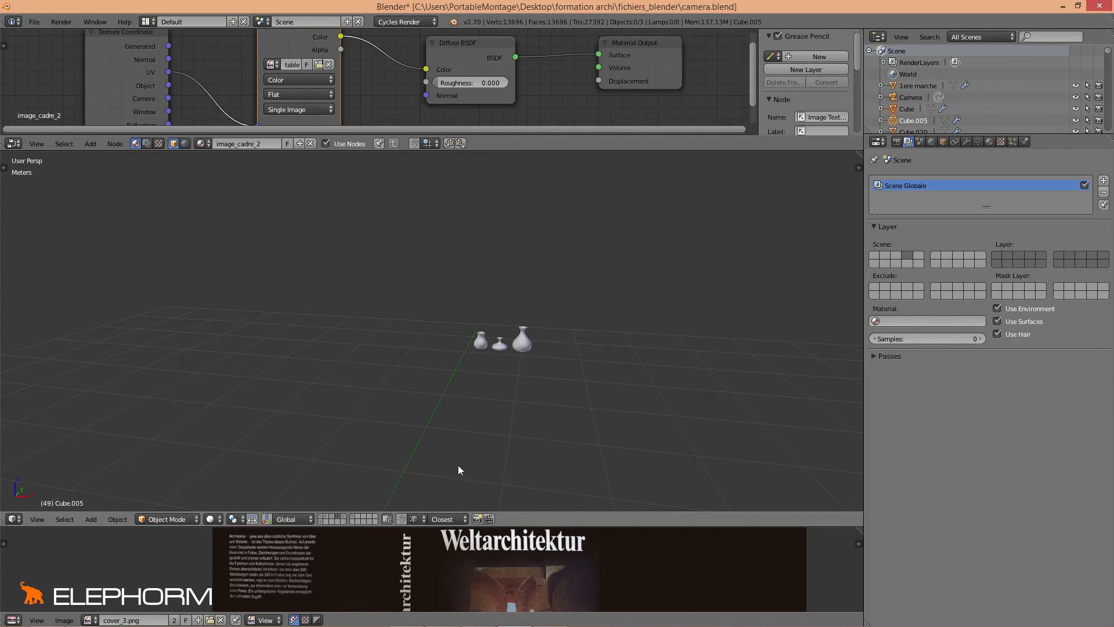
{"action": "scroll", "coordinate": [428, 339], "scroll_direction": "down", "scroll_amount": 4}
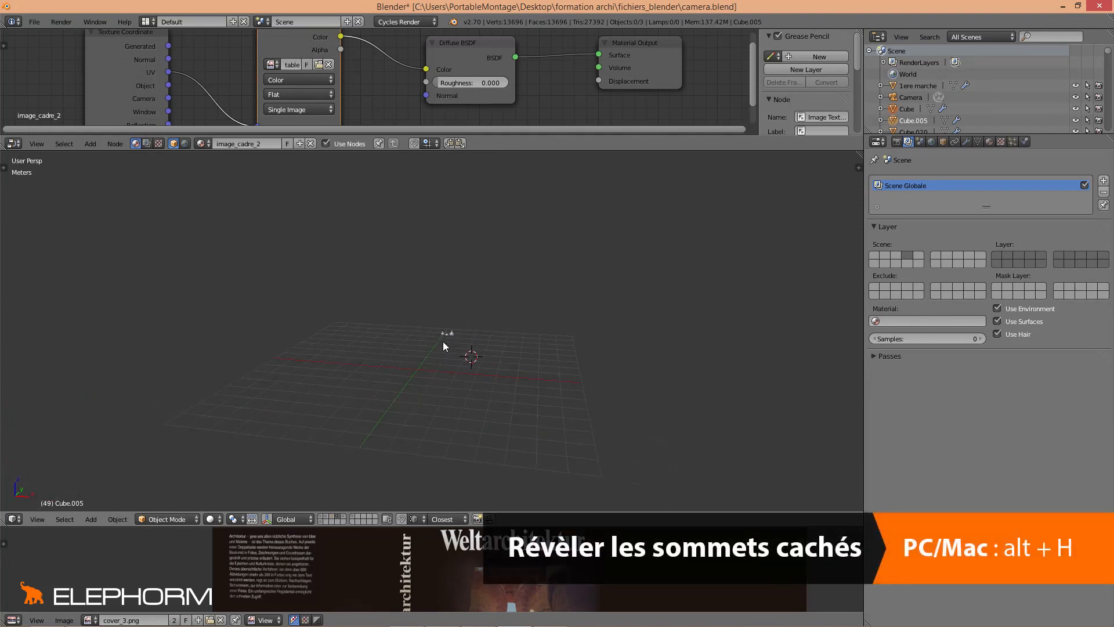
{"action": "scroll", "coordinate": [443, 341], "scroll_direction": "up", "scroll_amount": 2}
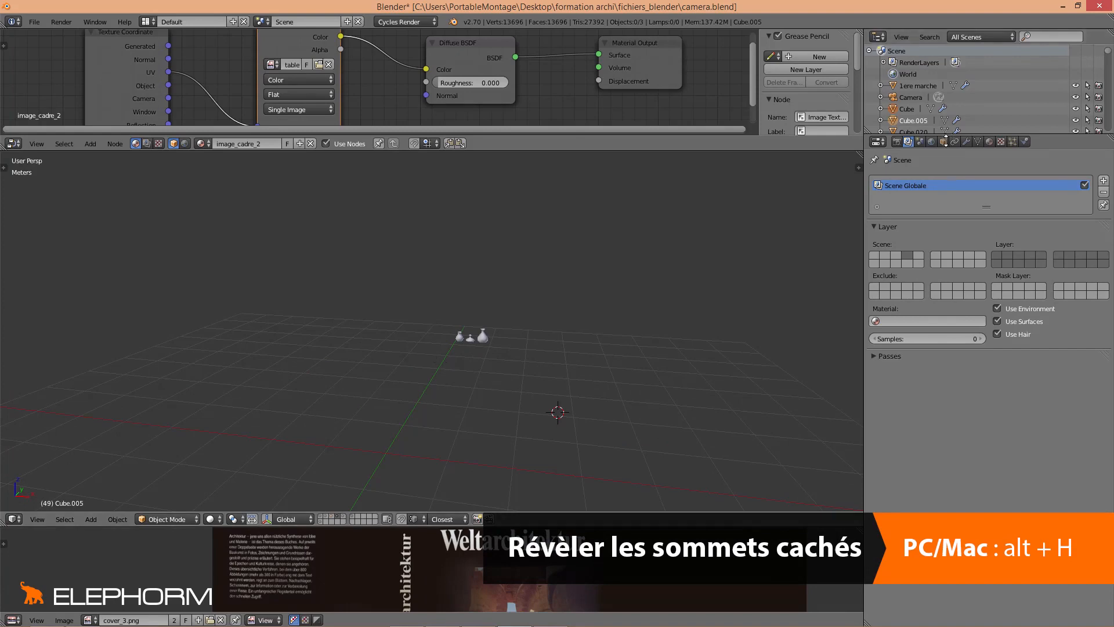
Enlarge the Outliner and restrict its display to Visible Layers
{"action": "left_click_drag", "start_coordinate": [947, 137], "coordinate": [947, 219]}
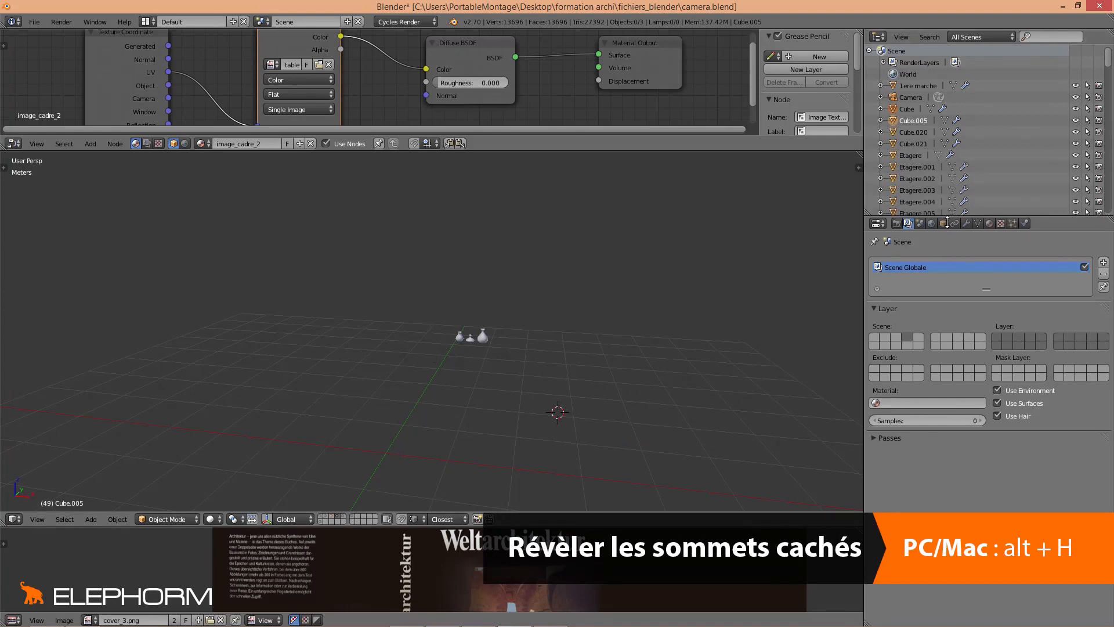
{"action": "left_click", "coordinate": [966, 37]}
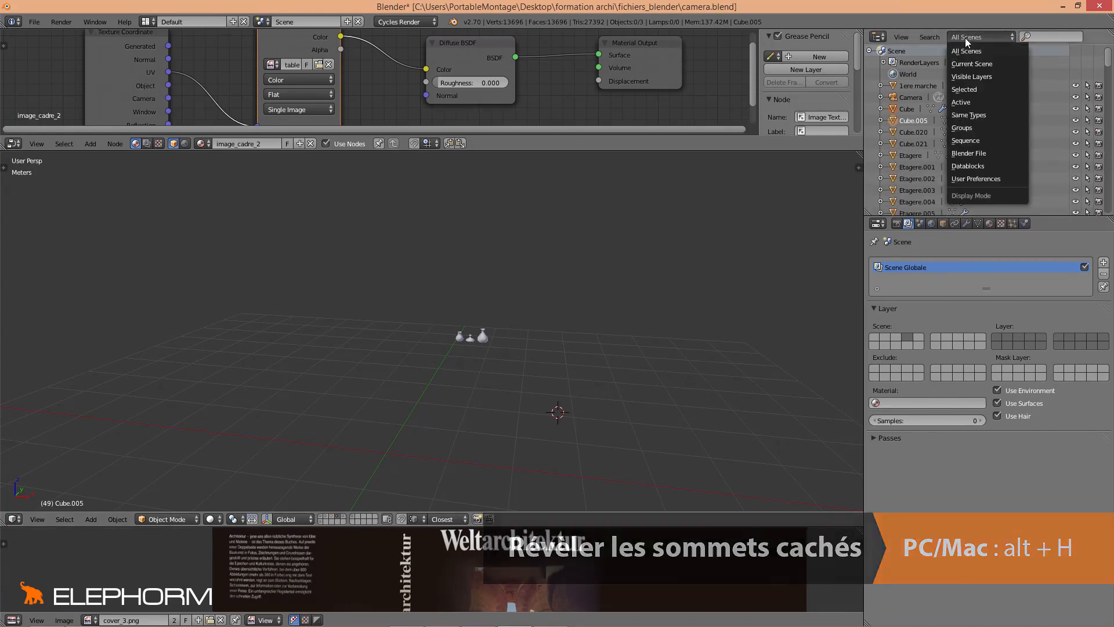
{"action": "left_click", "coordinate": [966, 72]}
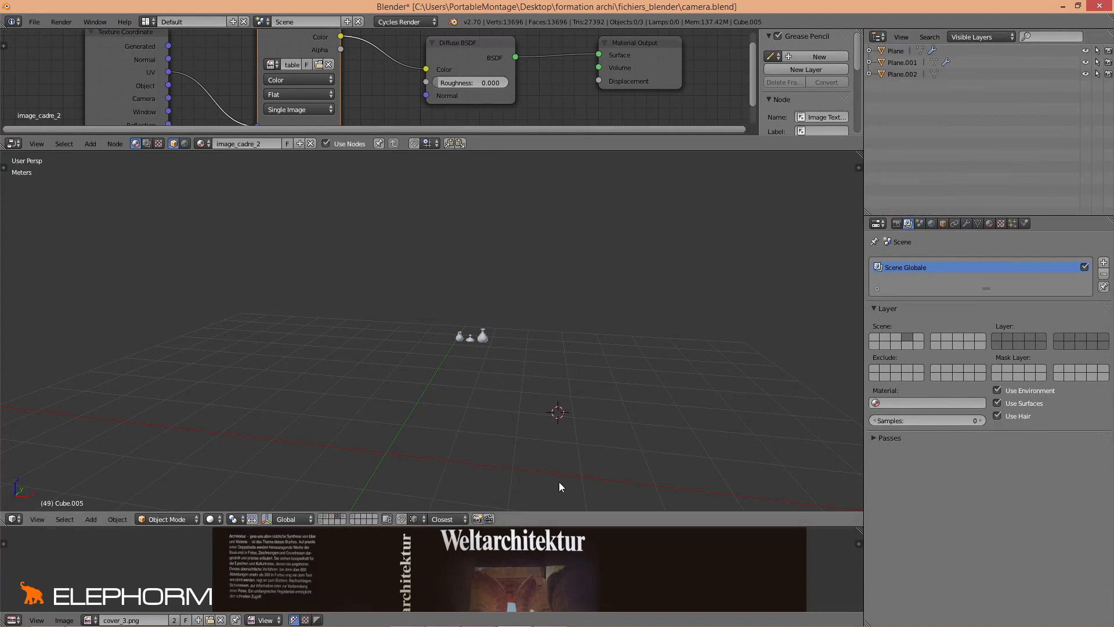
Select the objects listed on the vases' layer one after another to check which vase each entry represents
{"action": "scroll", "coordinate": [542, 412], "scroll_direction": "up", "scroll_amount": 7}
{"action": "middle_click_drag", "start_coordinate": [618, 428], "coordinate": [490, 434], "text": "shift"}
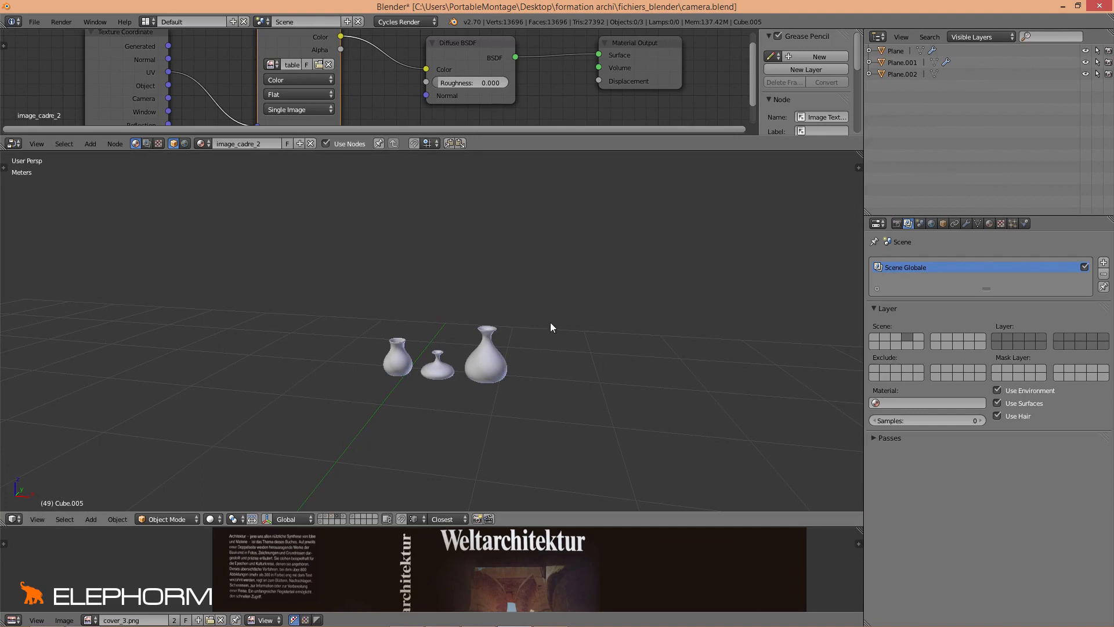
{"action": "right_click", "coordinate": [489, 365]}
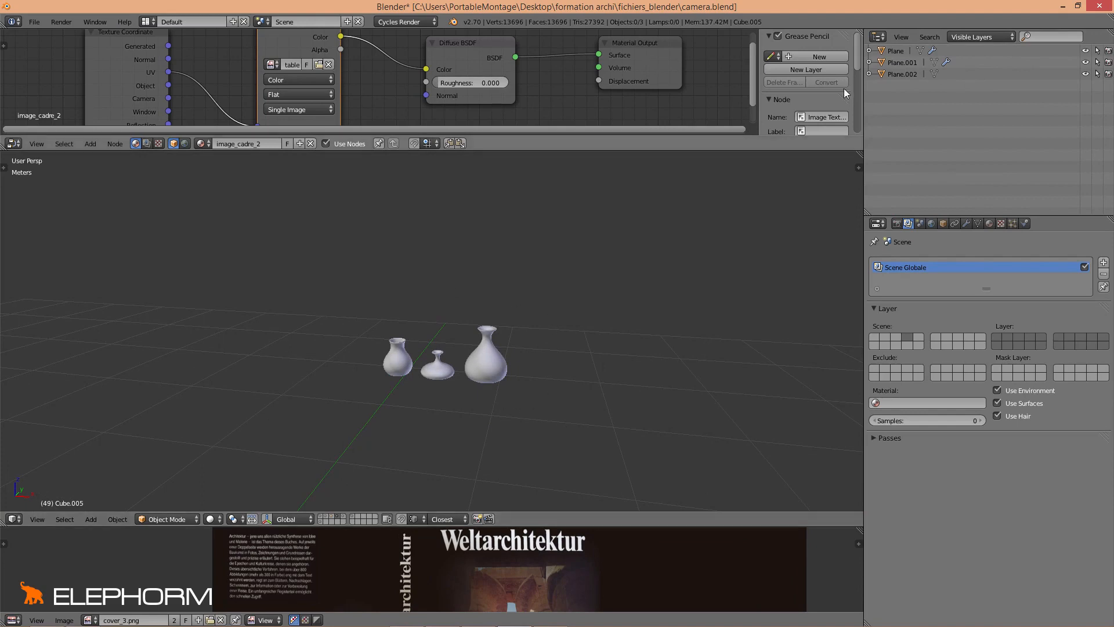
{"action": "left_click", "coordinate": [898, 62]}
{"action": "left_click", "coordinate": [897, 72]}
{"action": "left_click", "coordinate": [896, 64]}
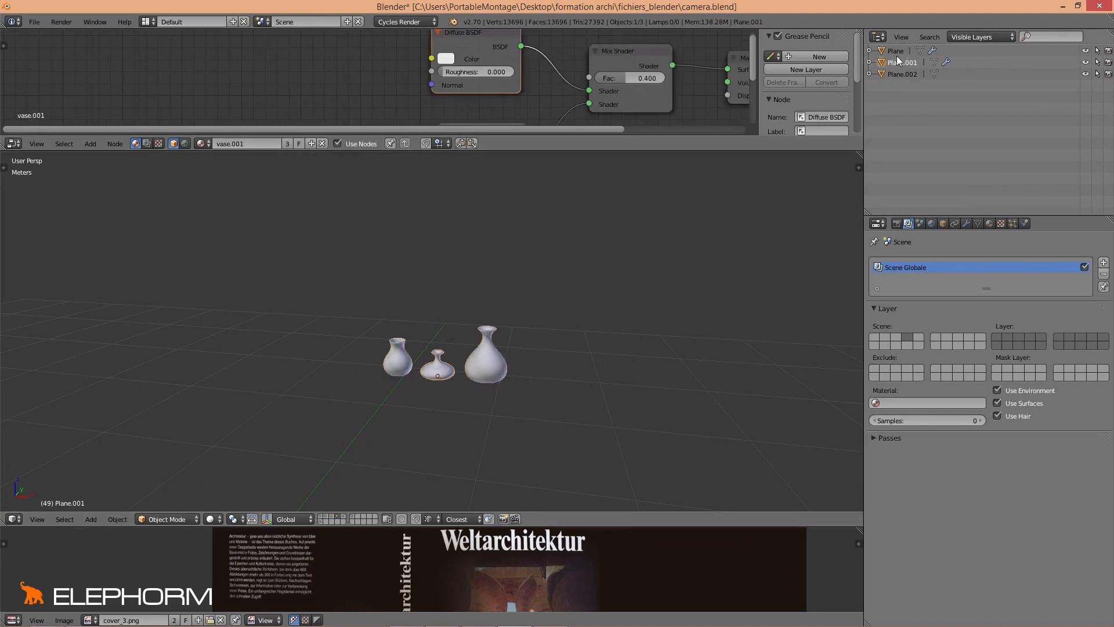
{"action": "left_click", "coordinate": [895, 52]}
Display the scene layers one at a time to review the room, books, picture frames, and window with curtains
{"action": "middle_click_drag", "start_coordinate": [478, 319], "coordinate": [400, 347]}
{"action": "left_click", "coordinate": [323, 516]}
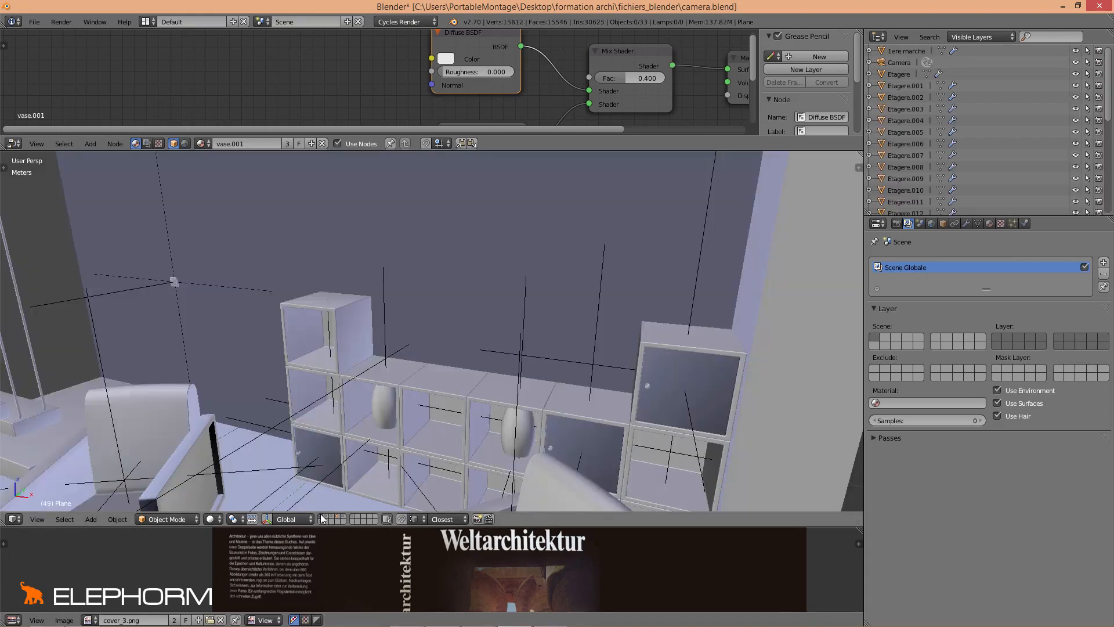
{"action": "scroll", "coordinate": [367, 368], "scroll_direction": "down", "scroll_amount": 10}
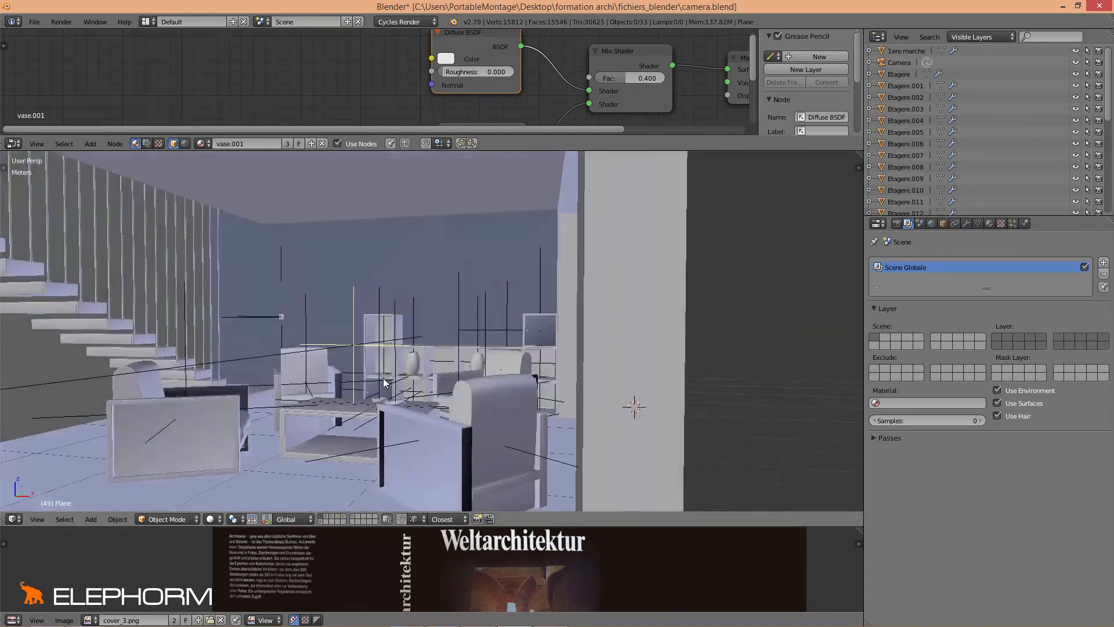
{"action": "left_click", "coordinate": [328, 519]}
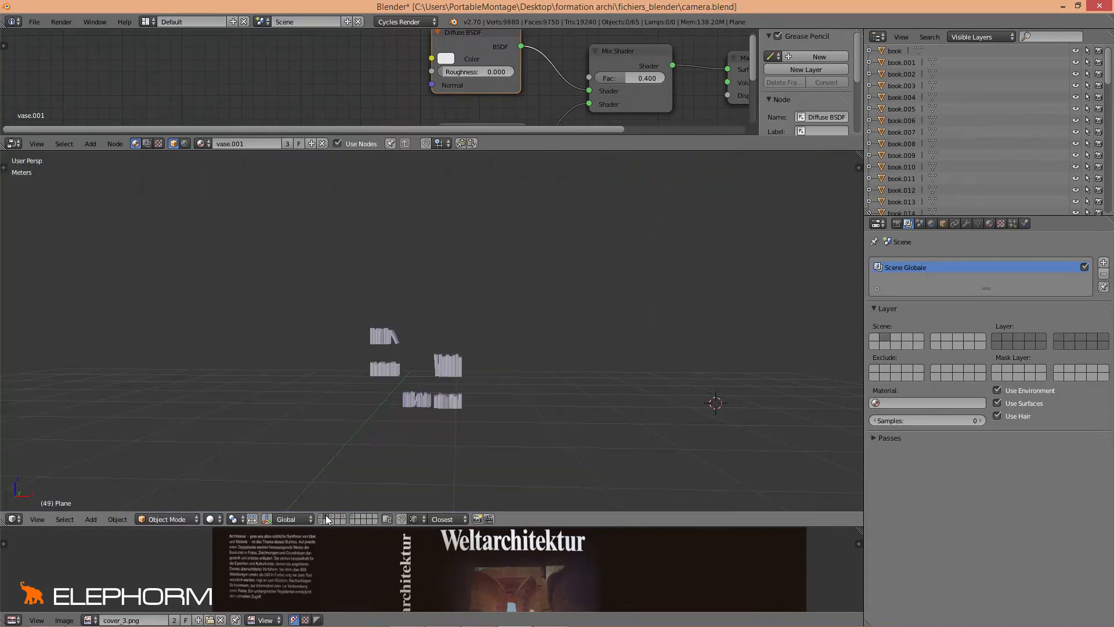
{"action": "left_click", "coordinate": [333, 517]}
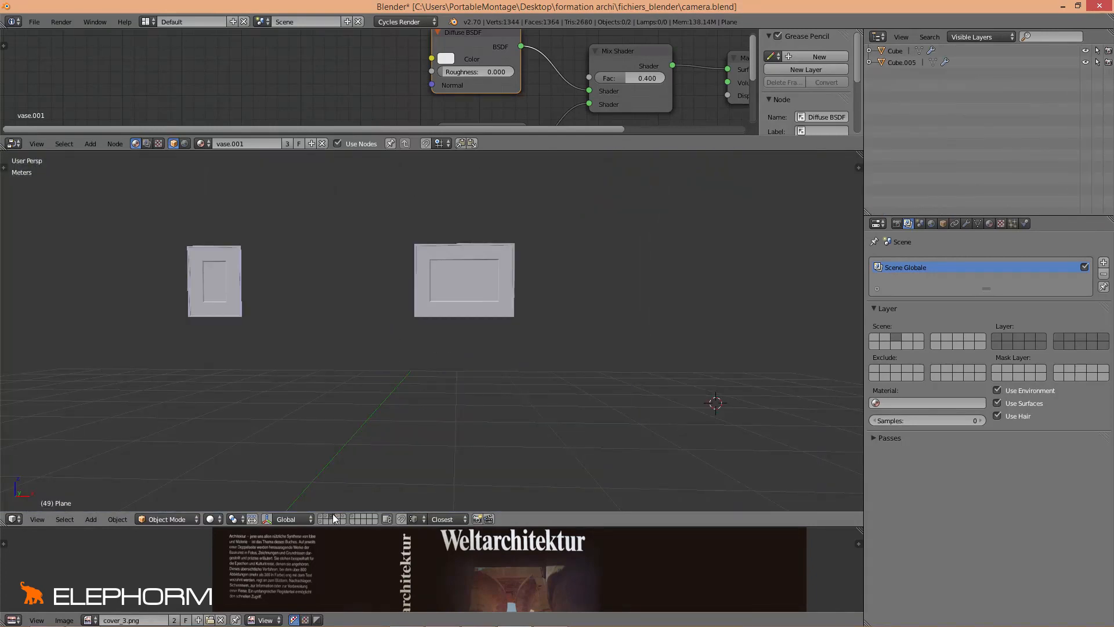
{"action": "left_click", "coordinate": [343, 516]}
{"action": "scroll", "coordinate": [381, 398], "scroll_direction": "down", "scroll_amount": 4}
{"action": "middle_click_drag", "start_coordinate": [465, 323], "coordinate": [449, 343]}
{"action": "middle_click_drag", "start_coordinate": [390, 465], "coordinate": [433, 410], "text": "shift"}
{"action": "left_click", "coordinate": [321, 520]}
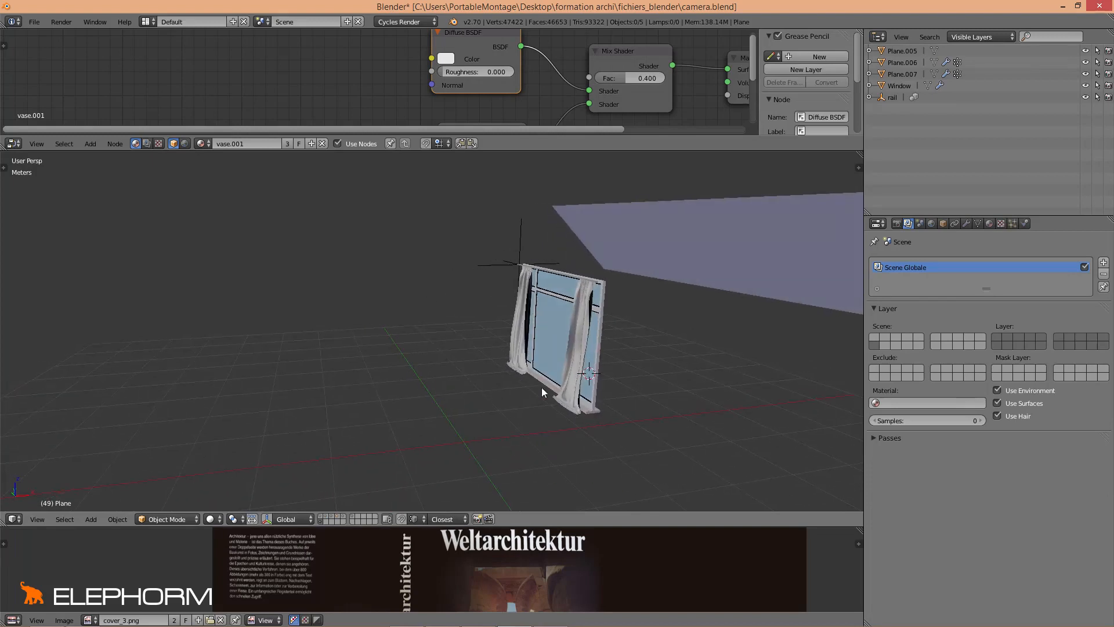
Select the light-emitting plane and display layer 1 together with the window and light layer
{"action": "middle_click_drag", "start_coordinate": [542, 391], "coordinate": [485, 335]}
{"action": "right_click", "coordinate": [592, 290]}
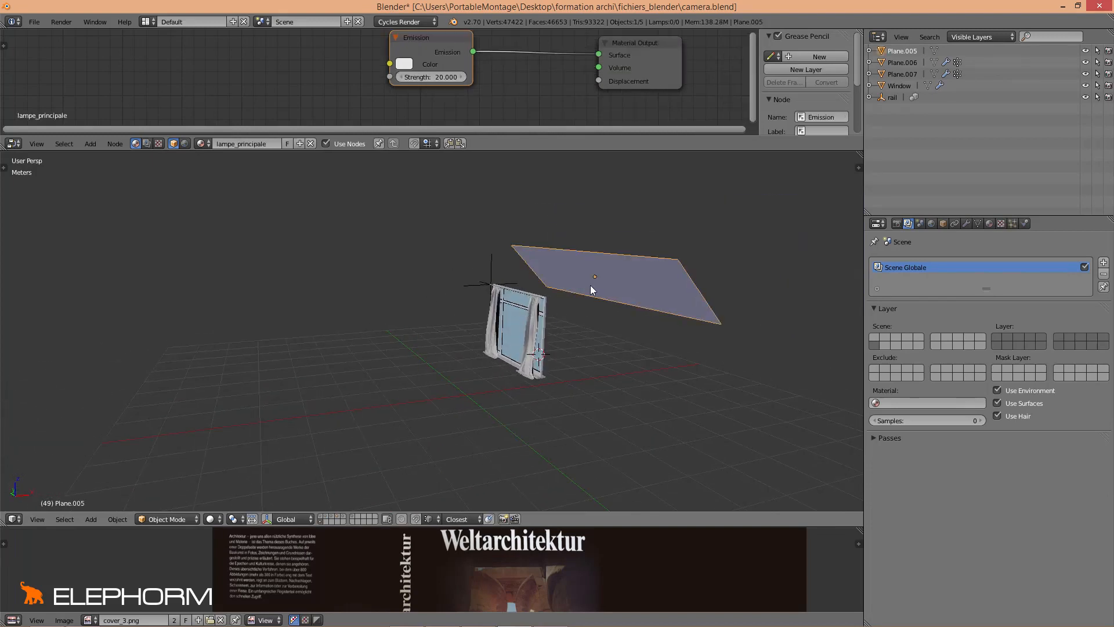
{"action": "left_click", "coordinate": [320, 516], "text": "shift"}
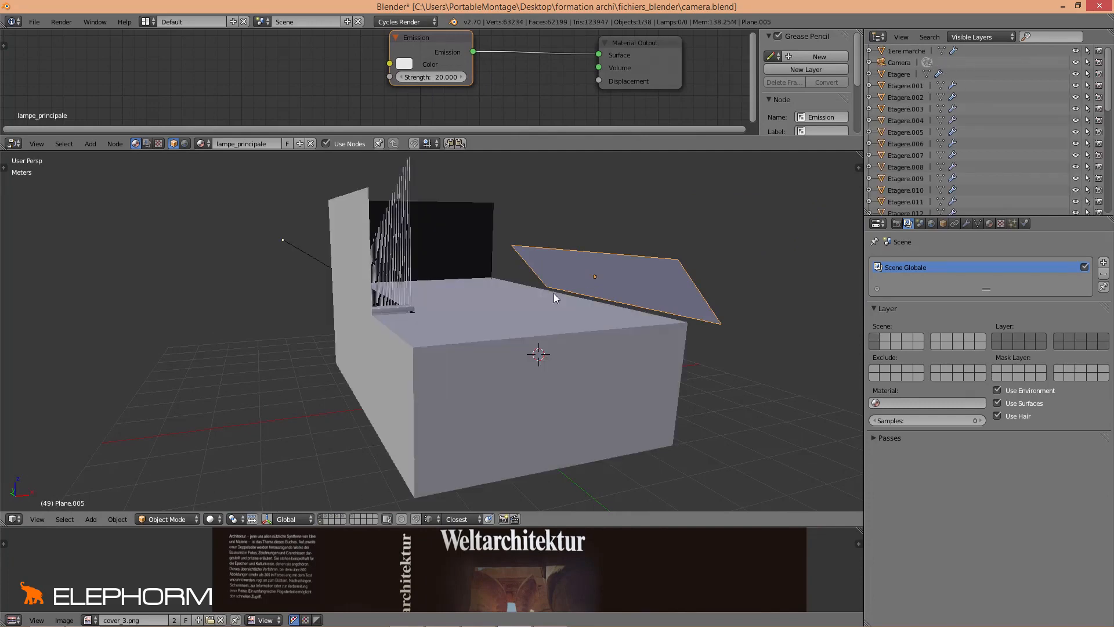
{"action": "middle_click_drag", "start_coordinate": [679, 405], "coordinate": [510, 368]}
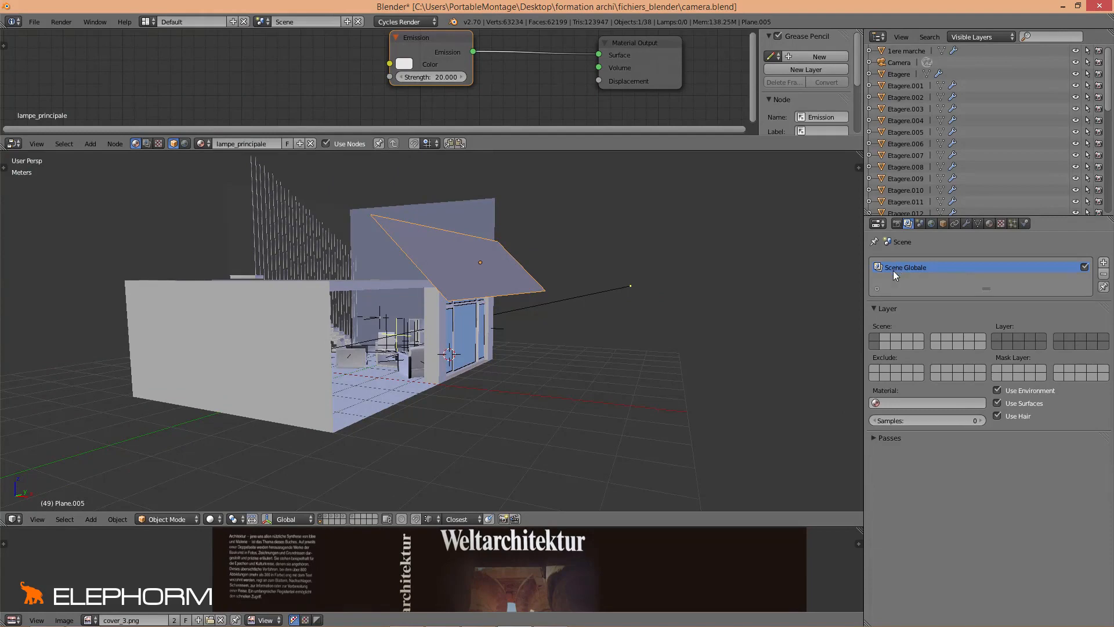
{"action": "scroll", "coordinate": [415, 336], "scroll_direction": "up", "scroll_amount": 7}
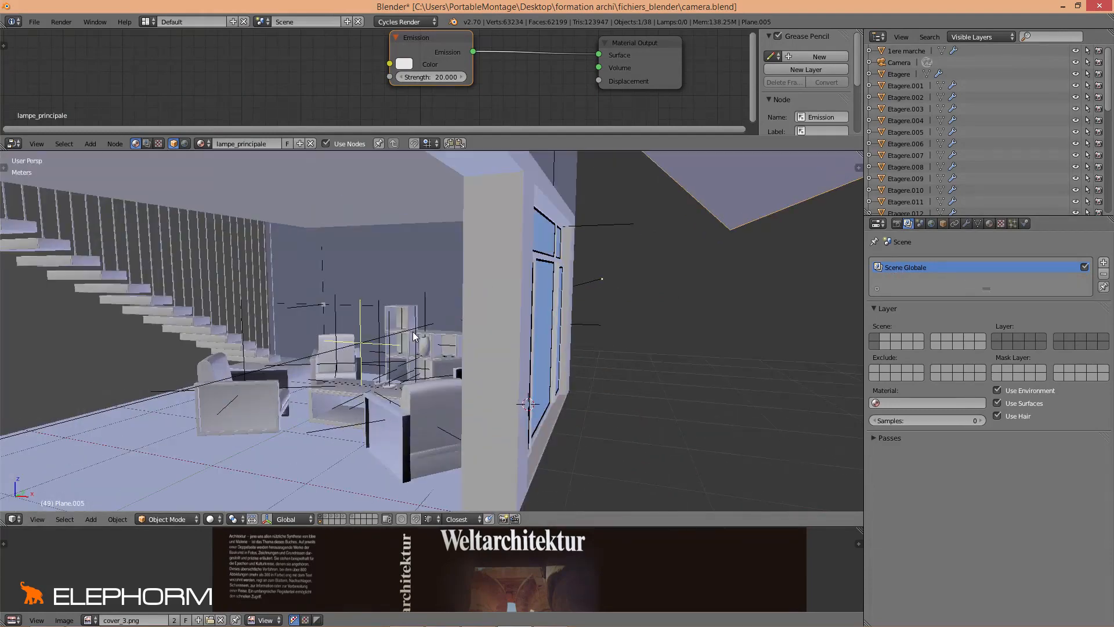
{"action": "middle_click_drag", "start_coordinate": [419, 352], "coordinate": [373, 347]}
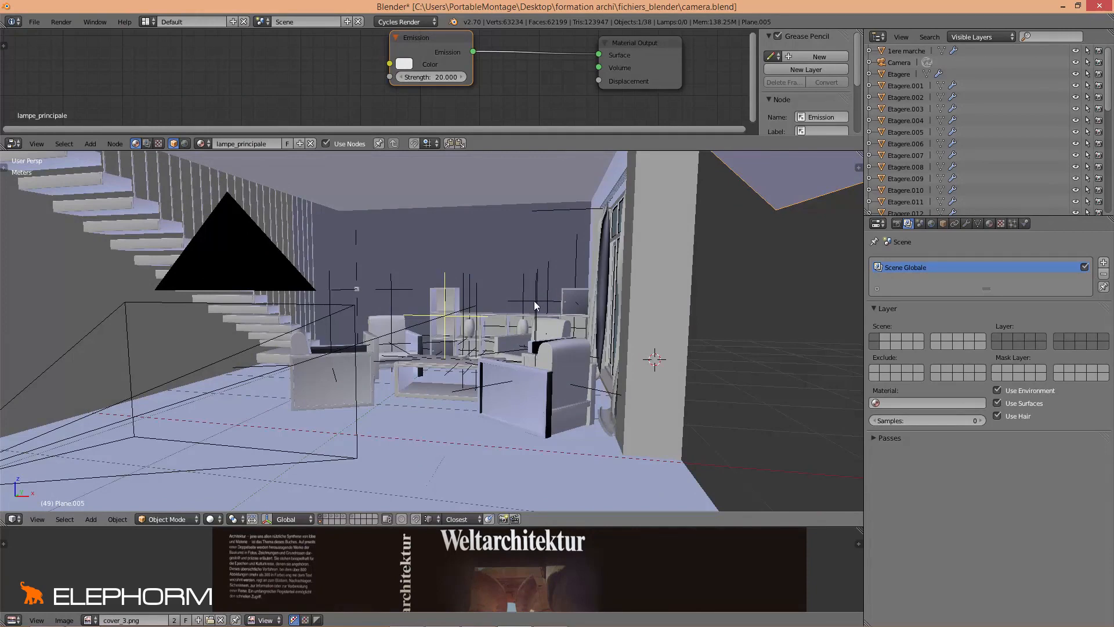
{"action": "middle_click_drag", "start_coordinate": [524, 302], "coordinate": [531, 302]}
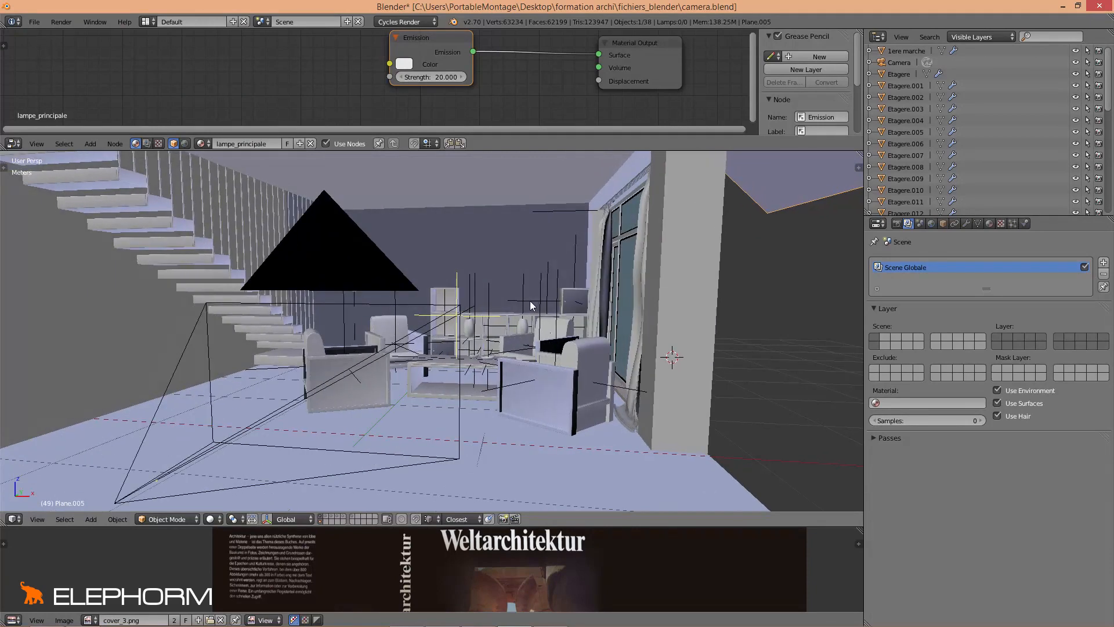
Remove layer 4 from the layers included in the Scene Globale render layer
{"action": "left_click", "coordinate": [1029, 337]}
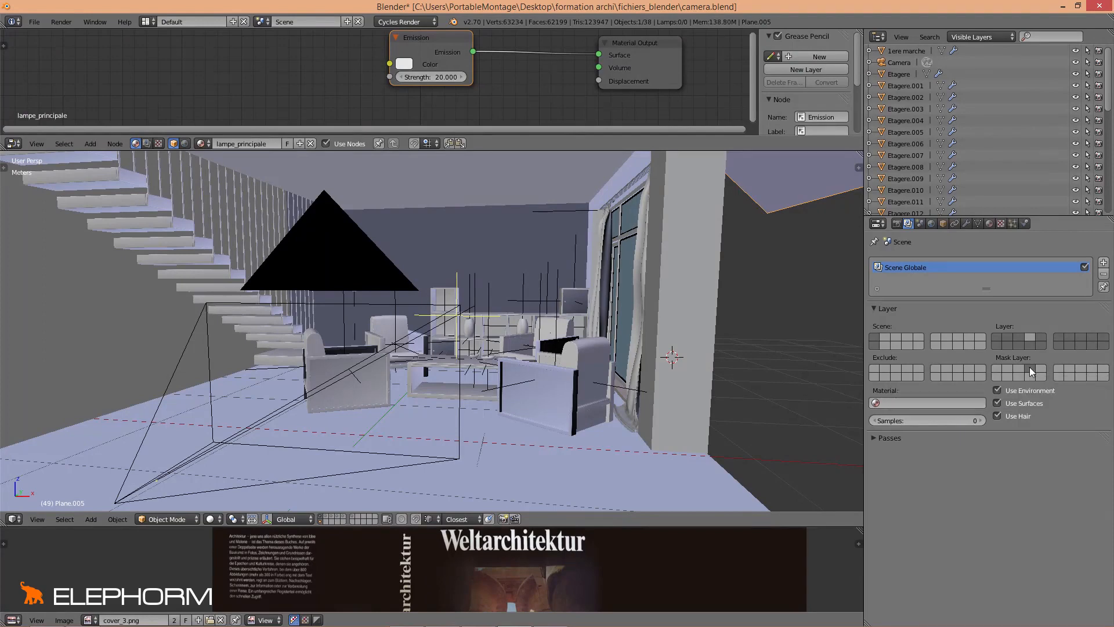
{"action": "middle_click_drag", "start_coordinate": [564, 386], "coordinate": [570, 380]}
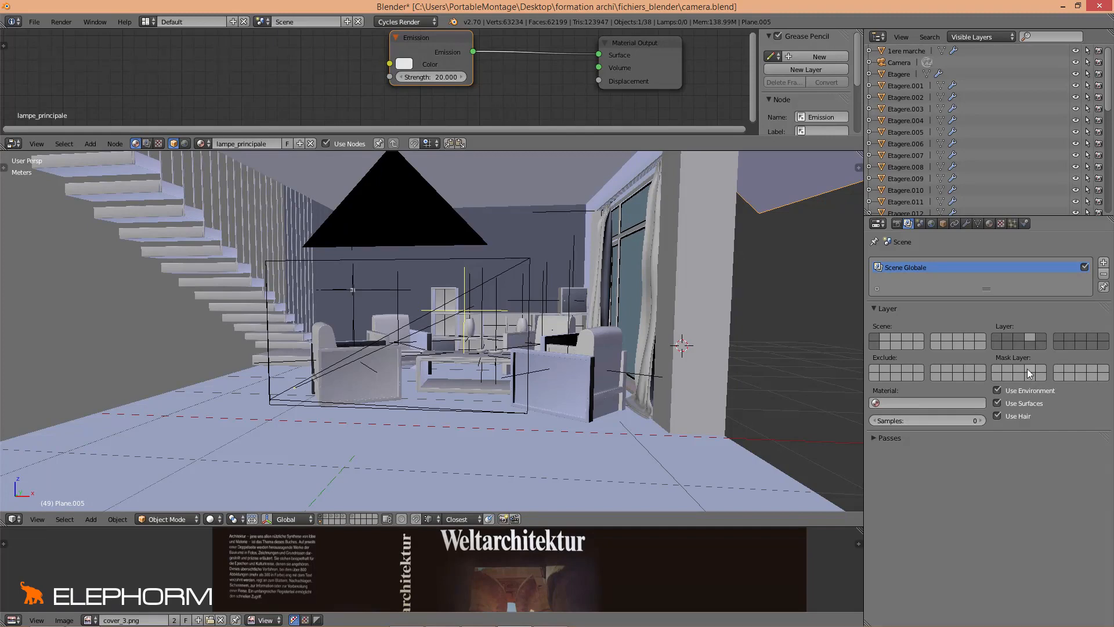
{"action": "middle_click_drag", "start_coordinate": [728, 370], "coordinate": [561, 360]}
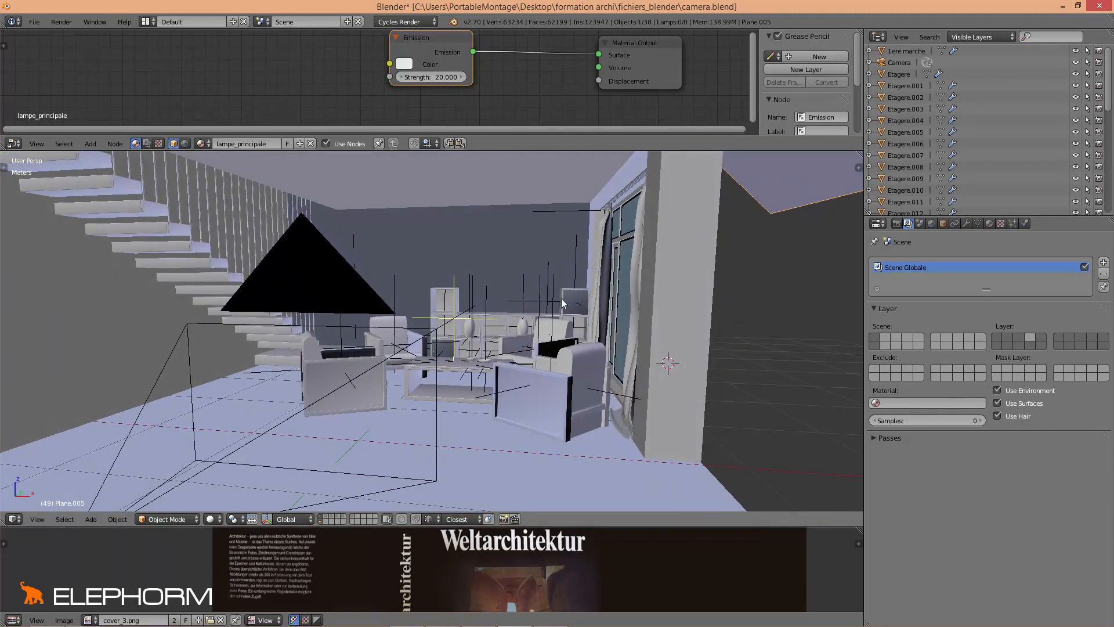
{"action": "mouse_move", "coordinate": [504, 302]}
{"action": "middle_mouse_down"}
{"action": "mouse_move", "coordinate": [472, 301]}
{"action": "mouse_move", "coordinate": [485, 298]}
{"action": "middle_mouse_up"}
{"action": "scroll", "coordinate": [462, 301], "scroll_direction": "down", "scroll_amount": 2}
{"action": "scroll", "coordinate": [470, 299], "scroll_direction": "up", "scroll_amount": 4}
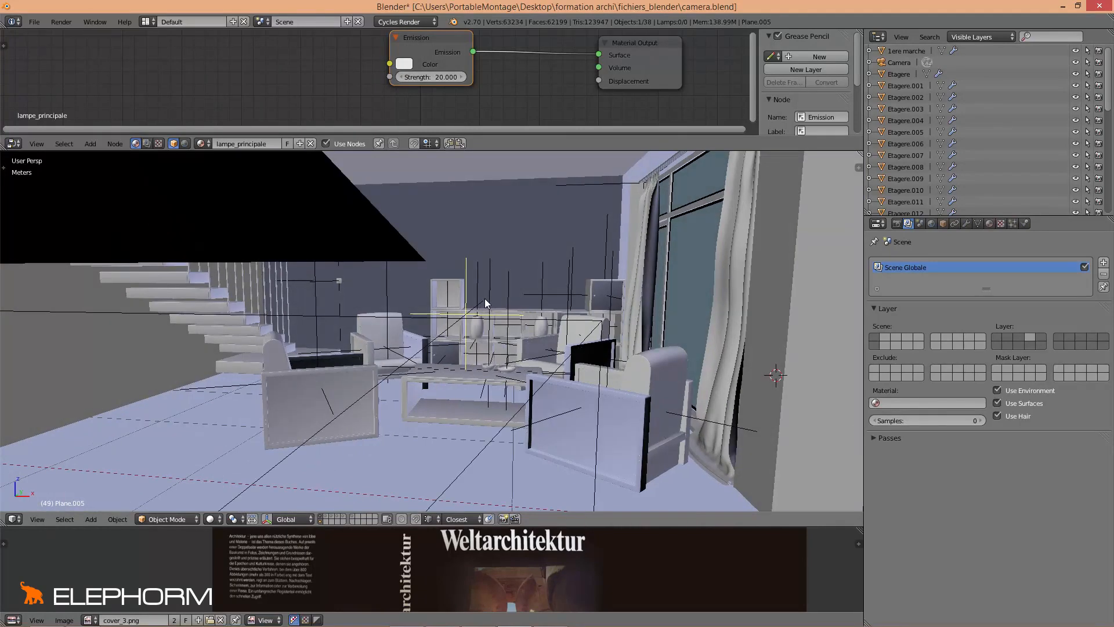
Set layer 4 as a mask layer for the Scene Globale render layer
{"action": "left_click", "coordinate": [1028, 367]}
{"action": "middle_click_drag", "start_coordinate": [581, 358], "coordinate": [472, 273]}
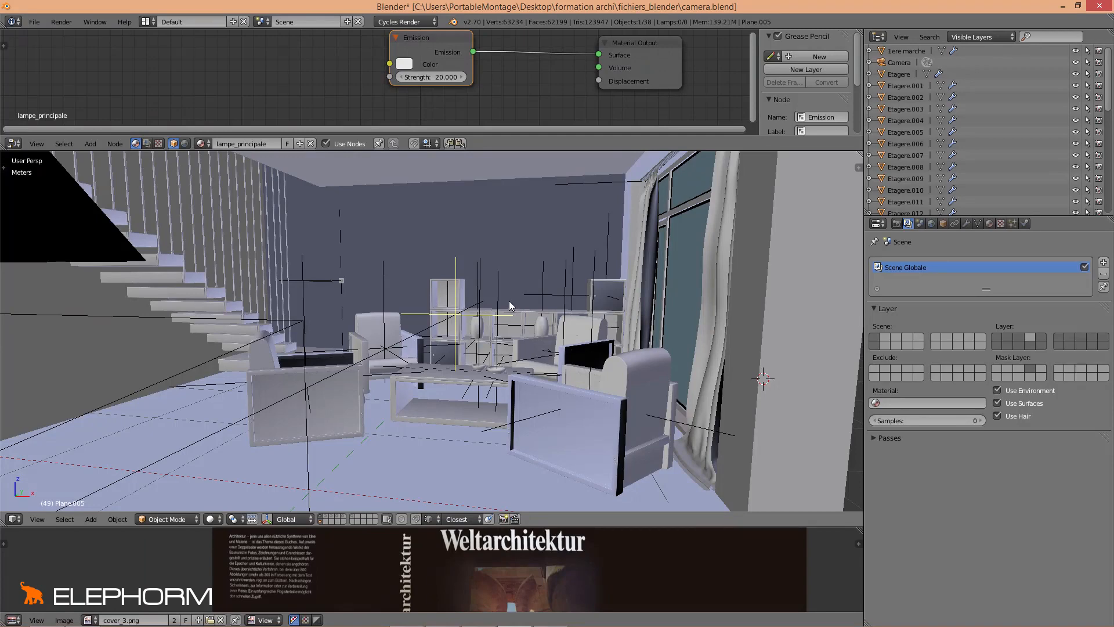
{"action": "middle_click_drag", "start_coordinate": [510, 301], "coordinate": [489, 301]}
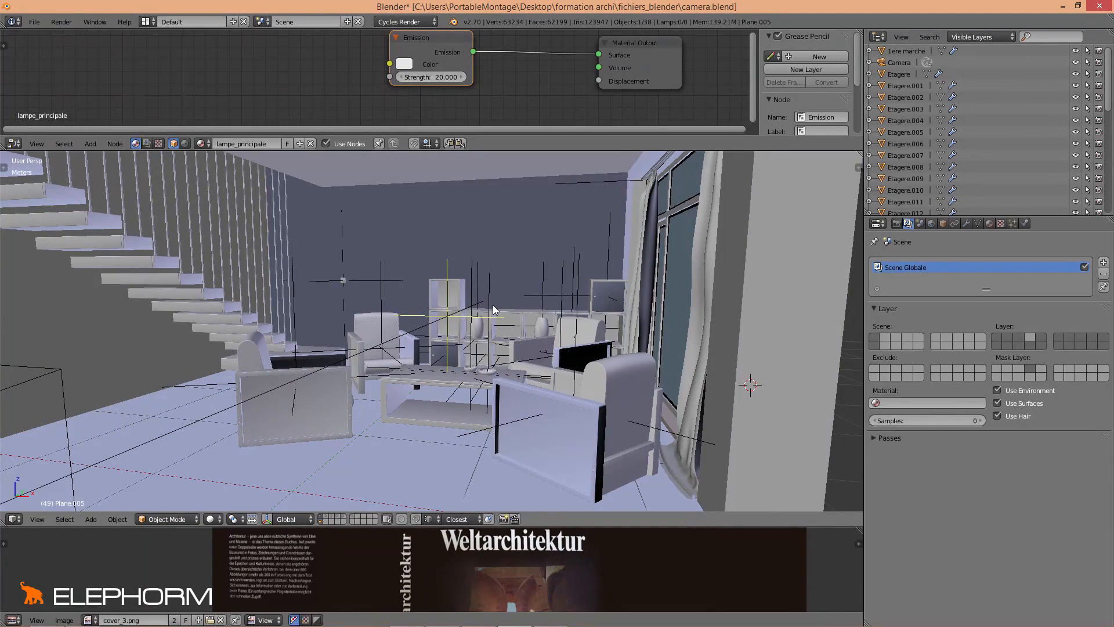
{"action": "middle_click_drag", "start_coordinate": [583, 334], "coordinate": [536, 330]}
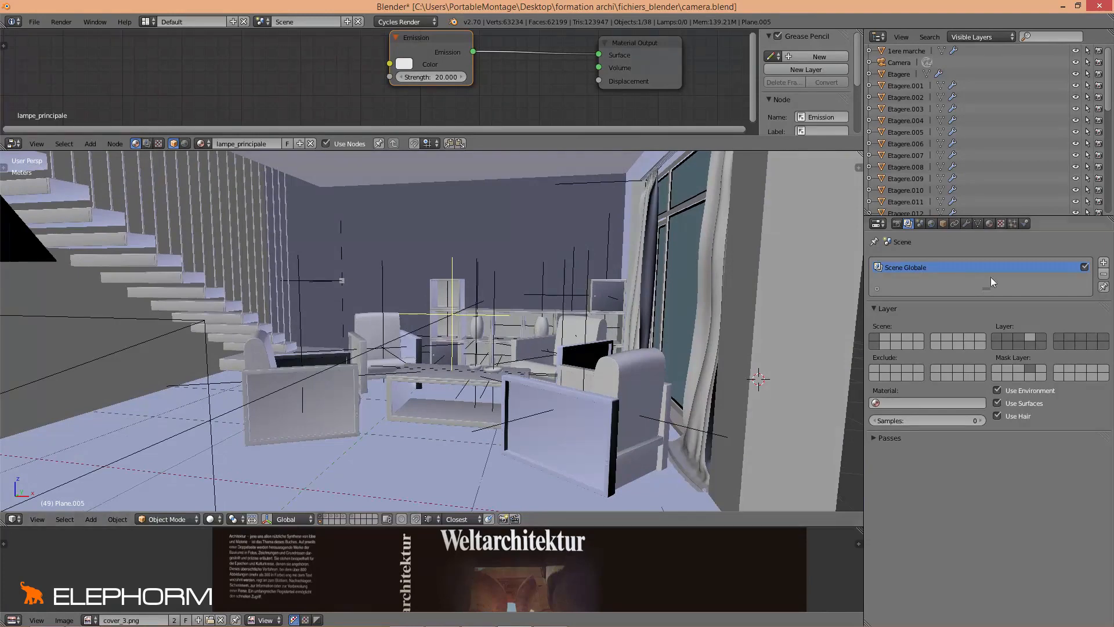
Add a new render layer and name it Calque Vases
{"action": "left_click", "coordinate": [1104, 264]}
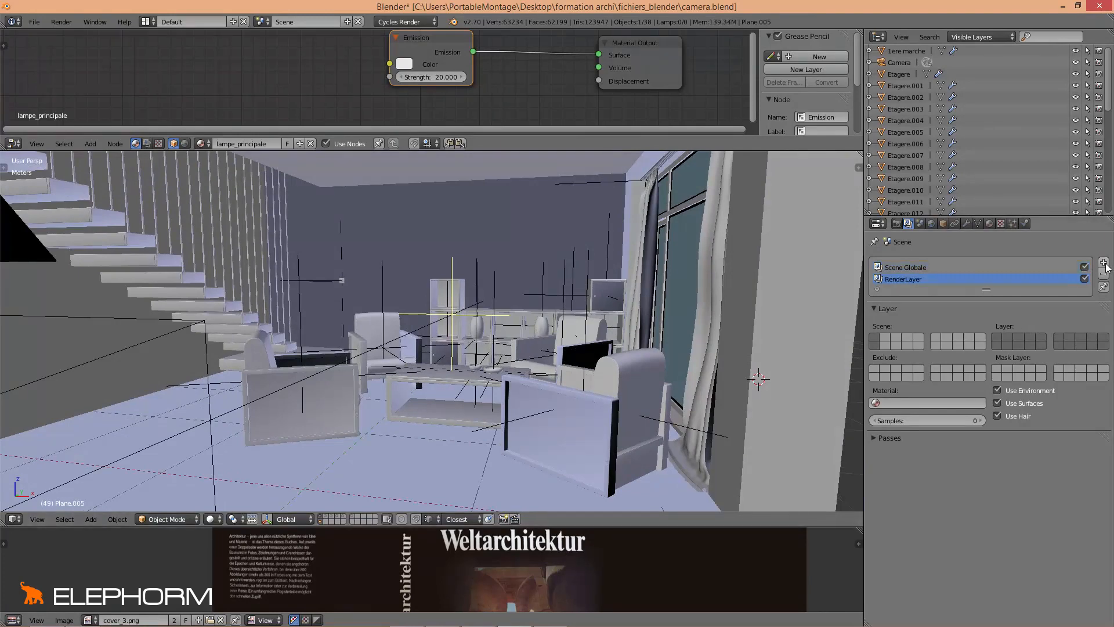
{"action": "type", "text": "Calque Vases"}
{"action": "key", "text": "Return"}
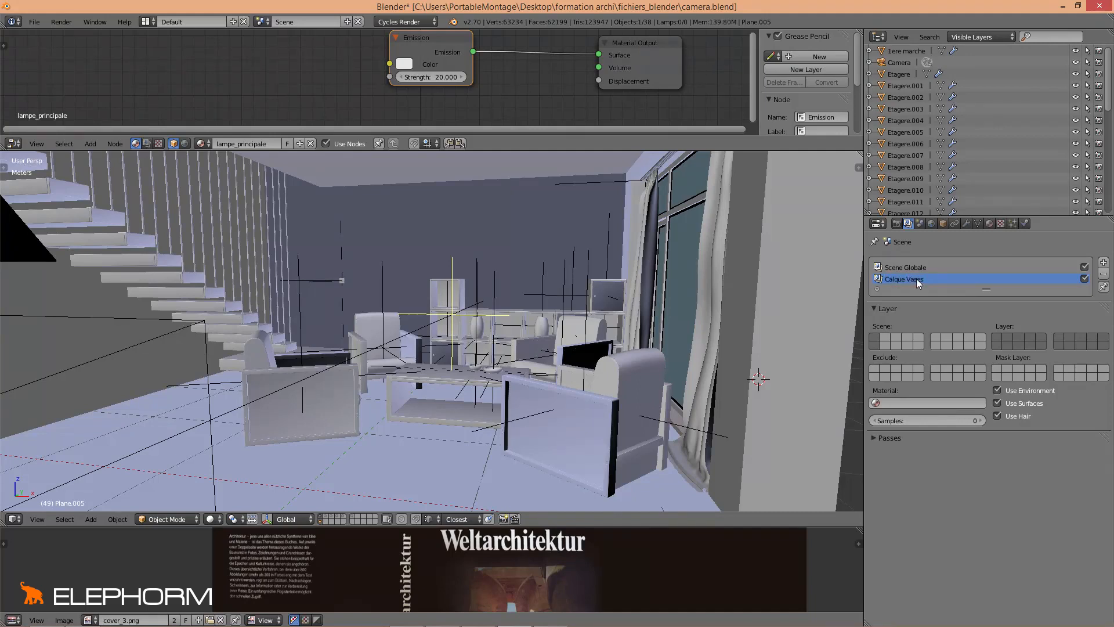
Restrict the Calque Vases render layer to layer 4 and set every other layer as its mask layers
{"action": "left_click", "coordinate": [1029, 335]}
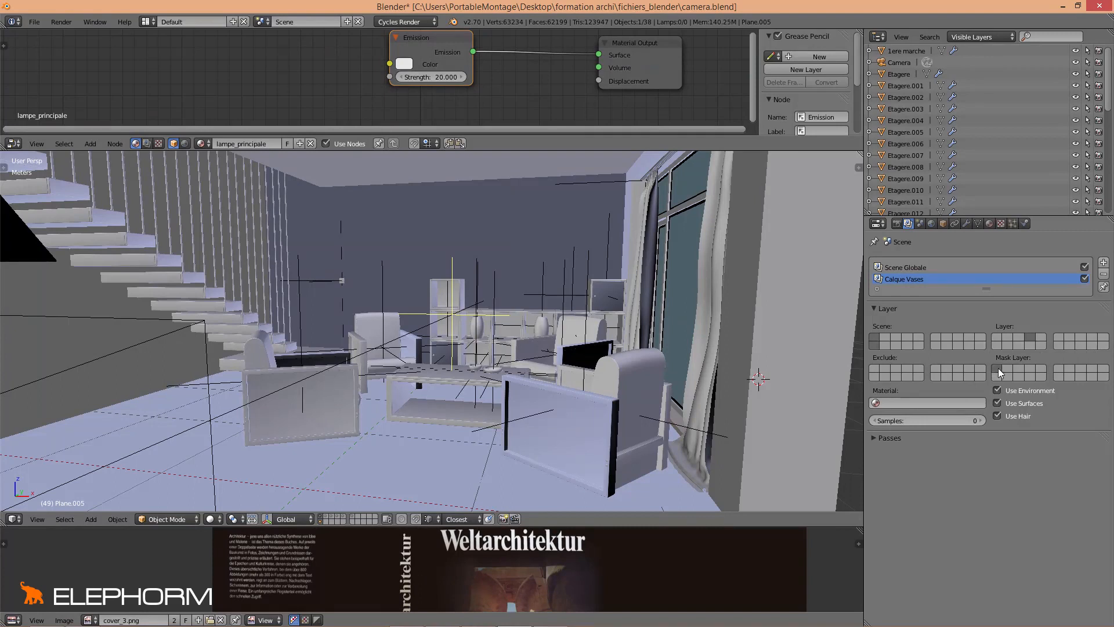
{"action": "left_click", "coordinate": [1019, 367], "text": "shift"}
{"action": "left_click", "coordinate": [1039, 367], "text": "shift"}
{"action": "left_click", "coordinate": [997, 369], "text": "shift"}
{"action": "mouse_move", "coordinate": [1058, 369]}
{"action": "left_mouse_down", "text": "shift"}
{"action": "mouse_move", "coordinate": [1109, 370]}
{"action": "mouse_move", "coordinate": [1083, 377]}
{"action": "left_mouse_up", "text": "shift"}
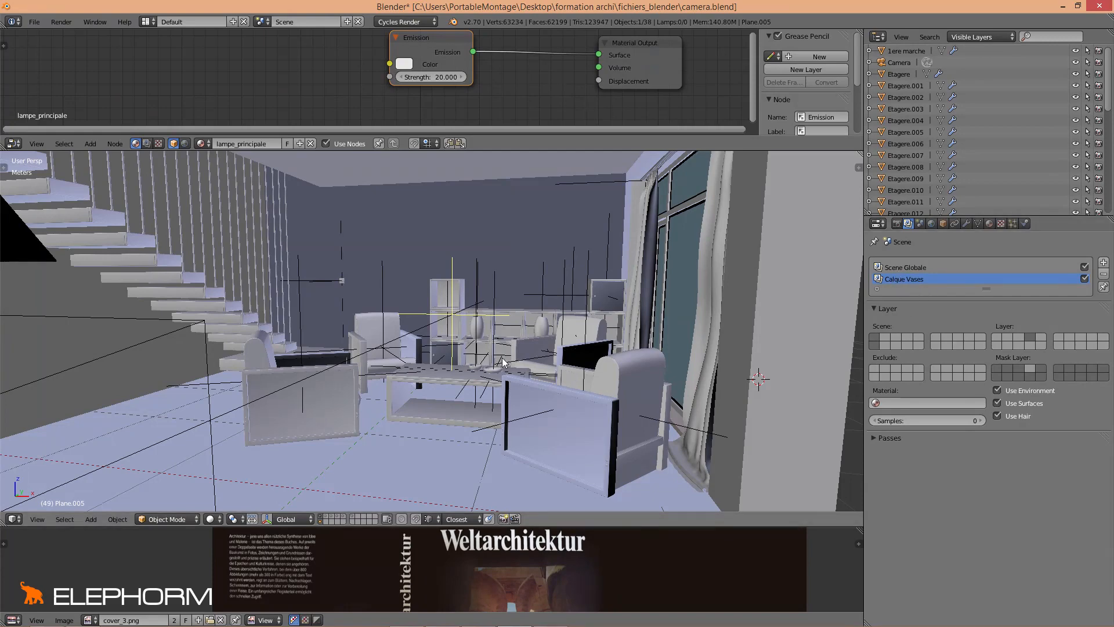
Show the room through the camera
{"action": "middle_click_drag", "start_coordinate": [468, 358], "coordinate": [479, 355]}
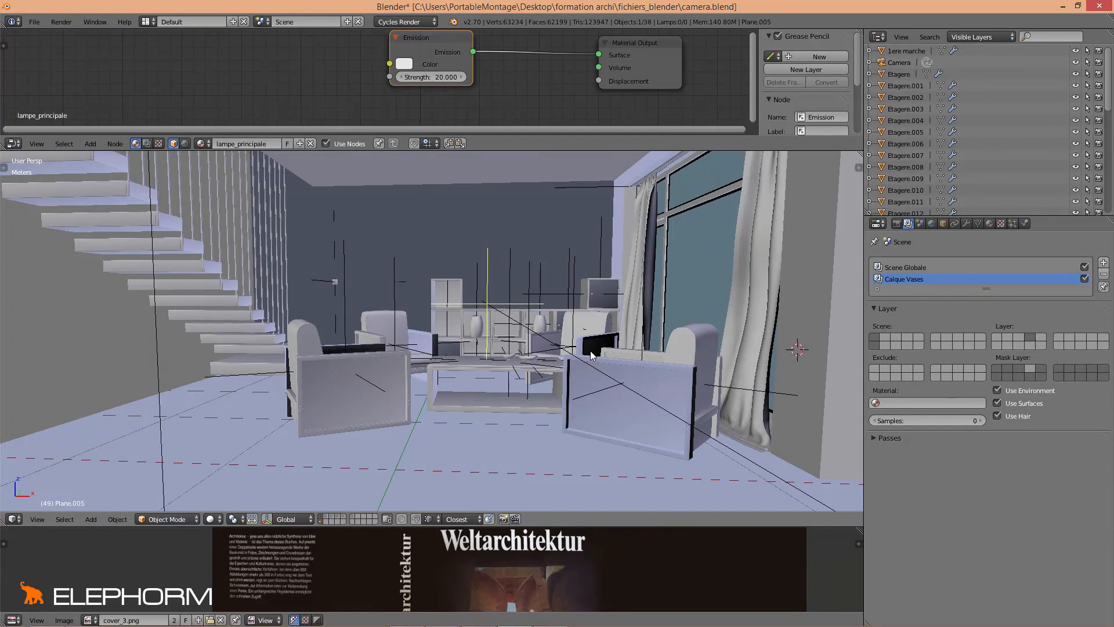
{"action": "scroll", "coordinate": [491, 302], "scroll_direction": "down", "scroll_amount": 4}
{"action": "scroll", "coordinate": [492, 308], "scroll_direction": "up", "scroll_amount": 4}
{"action": "scroll", "coordinate": [494, 315], "scroll_direction": "down", "scroll_amount": 2}
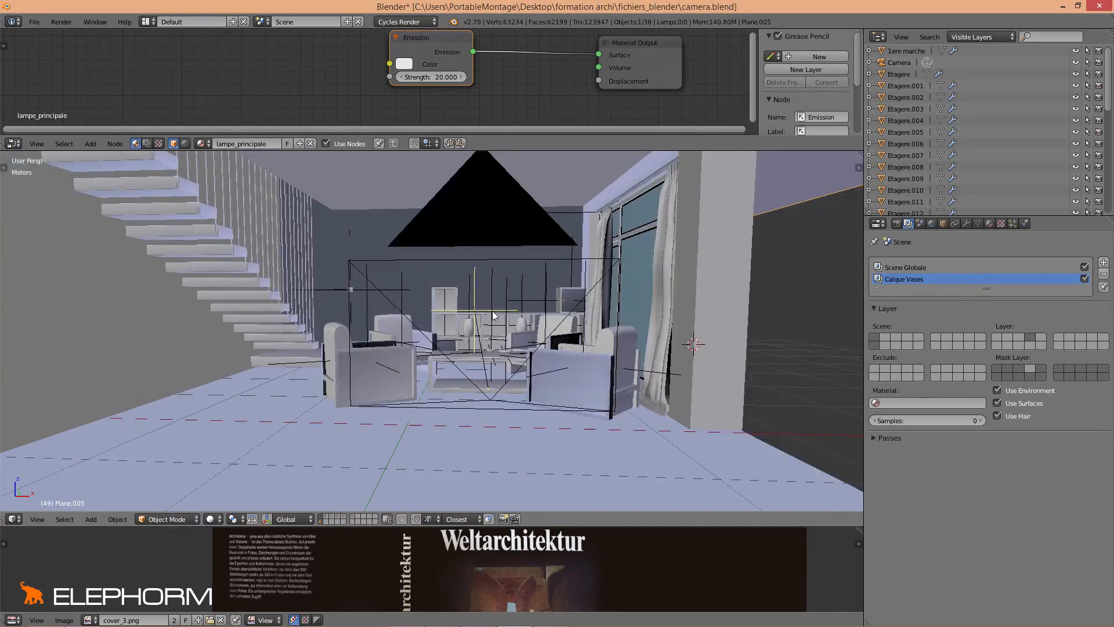
{"action": "scroll", "coordinate": [495, 315], "scroll_direction": "up", "scroll_amount": 2}
{"action": "scroll", "coordinate": [511, 316], "scroll_direction": "down", "scroll_amount": 2}
{"action": "key", "text": "KP_0"}
{"action": "key", "text": "Tab"}
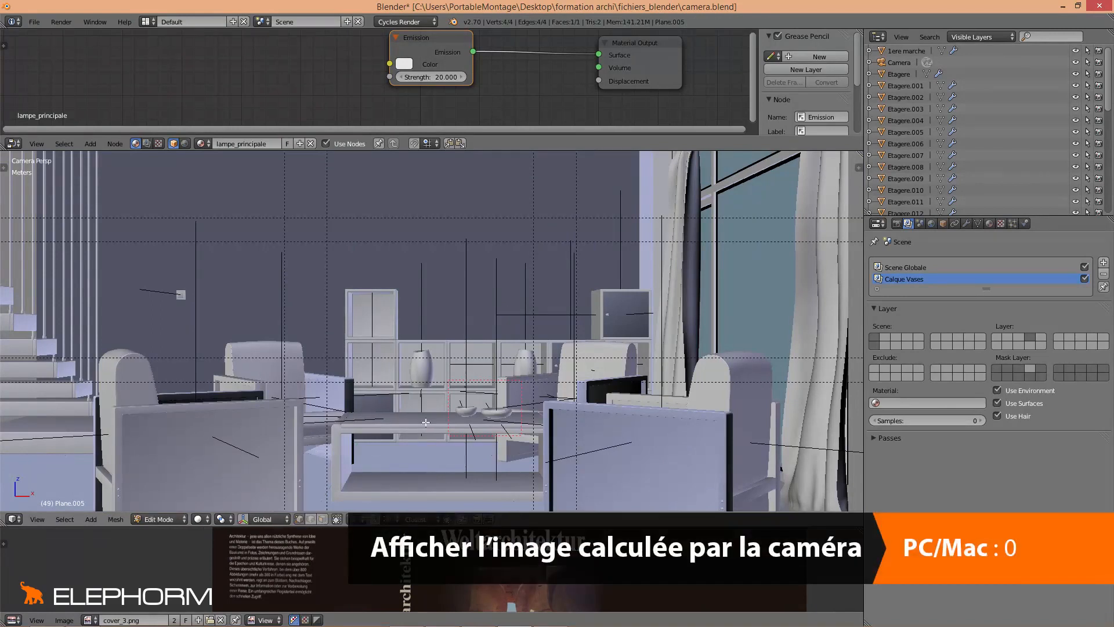
Switch the viewport to Rendered shading and preview the active render layer, Calque Vases, in it
{"action": "left_click", "coordinate": [206, 519]}
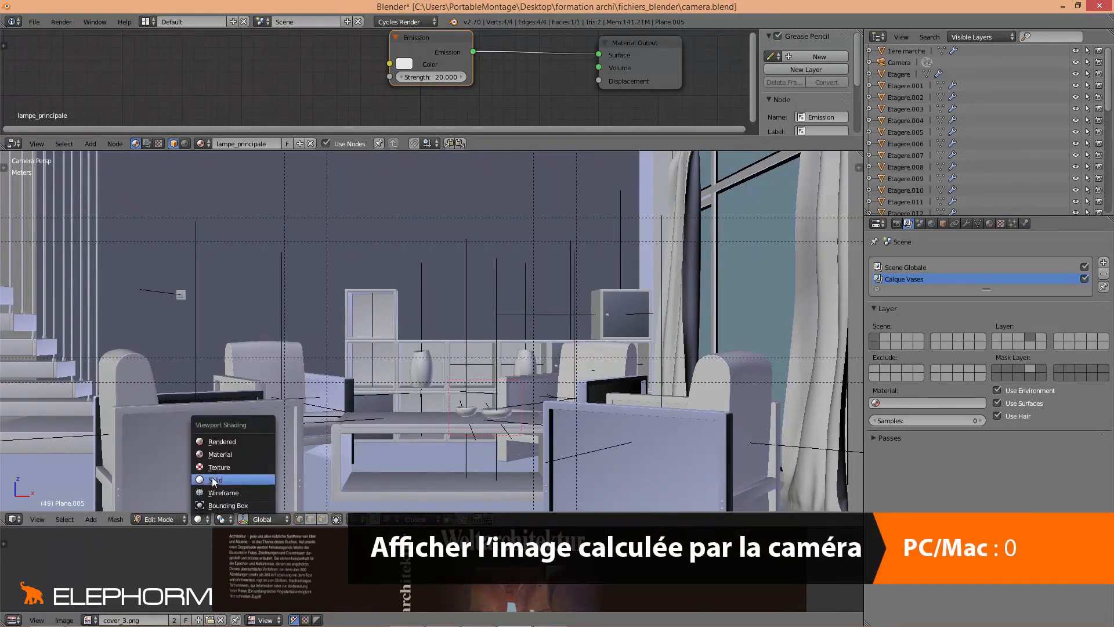
{"action": "left_click", "coordinate": [218, 442]}
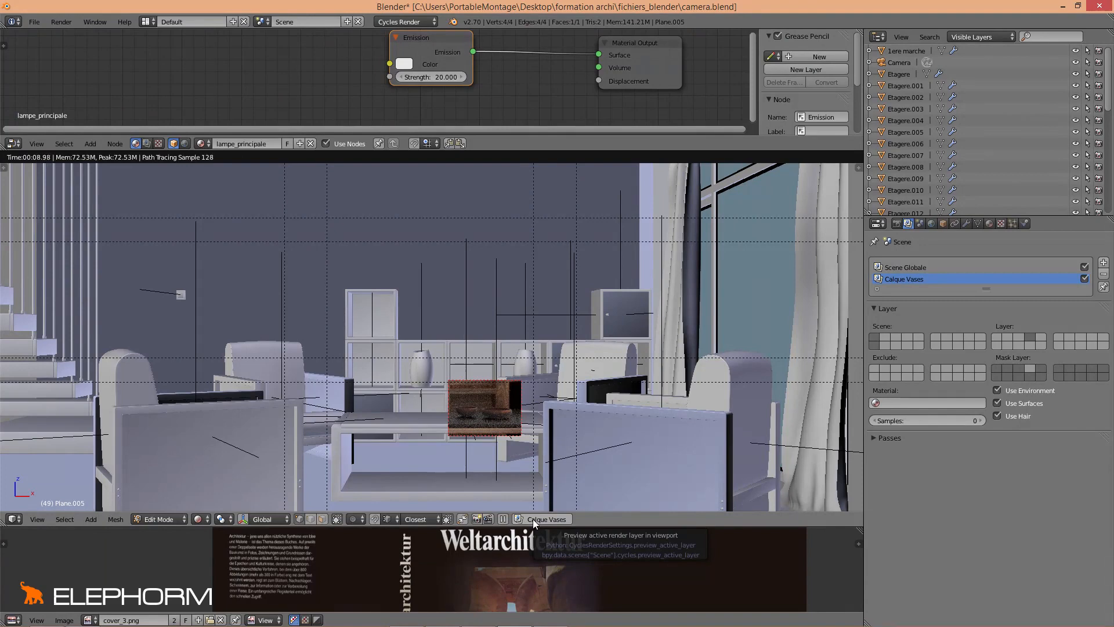
{"action": "left_click", "coordinate": [533, 519]}
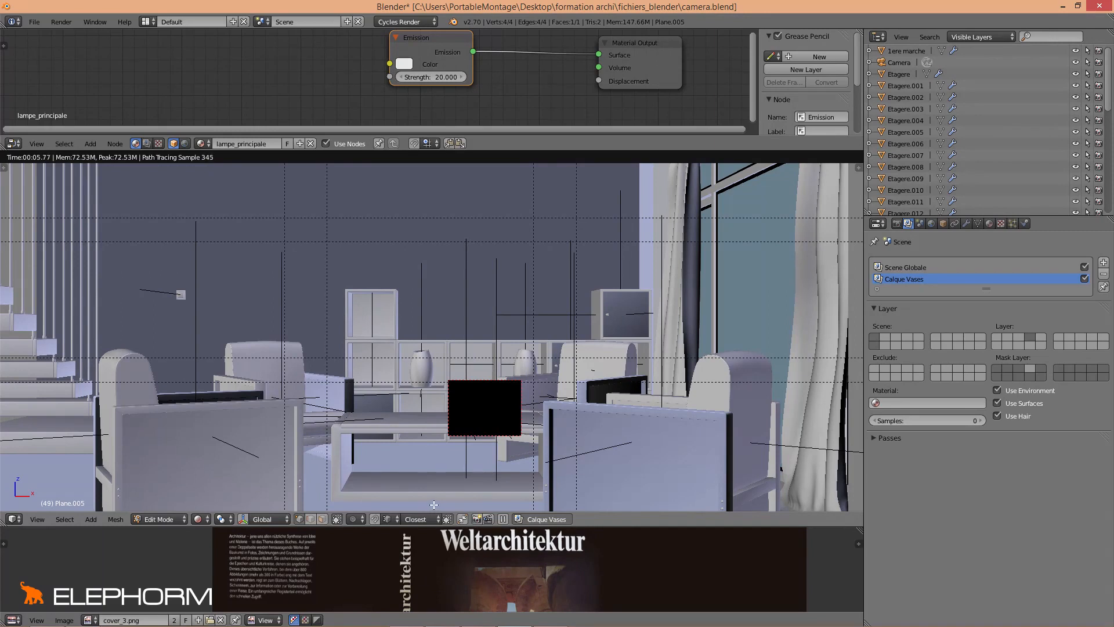
{"action": "key", "text": "Tab"}
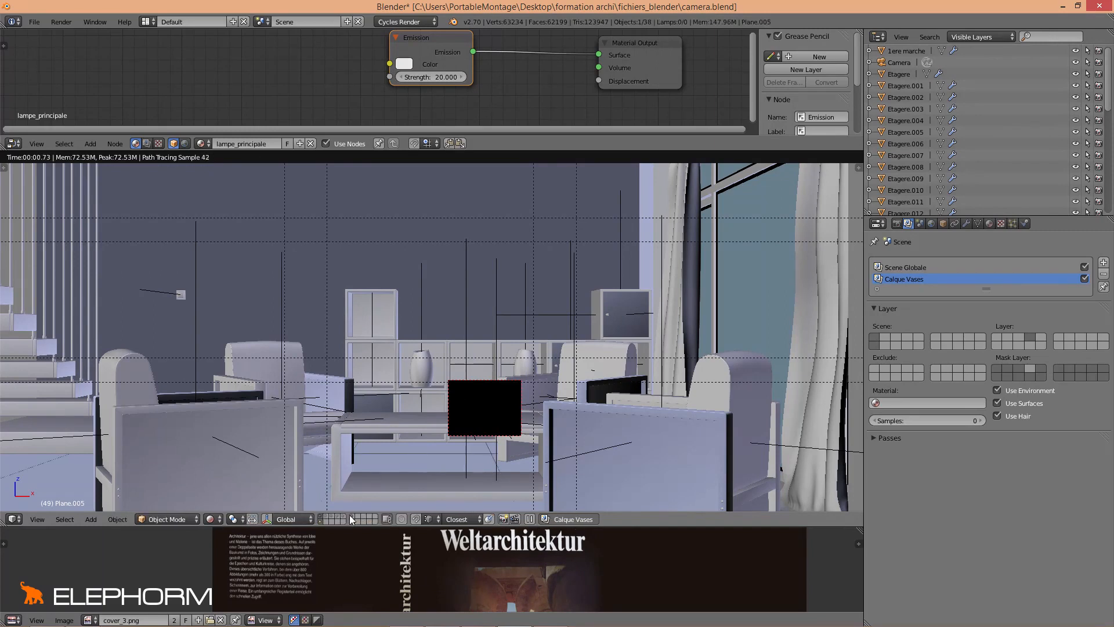
Make layer 4 visible along with the other layers and set the render border around the three vases on the shelf
{"action": "left_click", "coordinate": [339, 518], "text": "shift"}
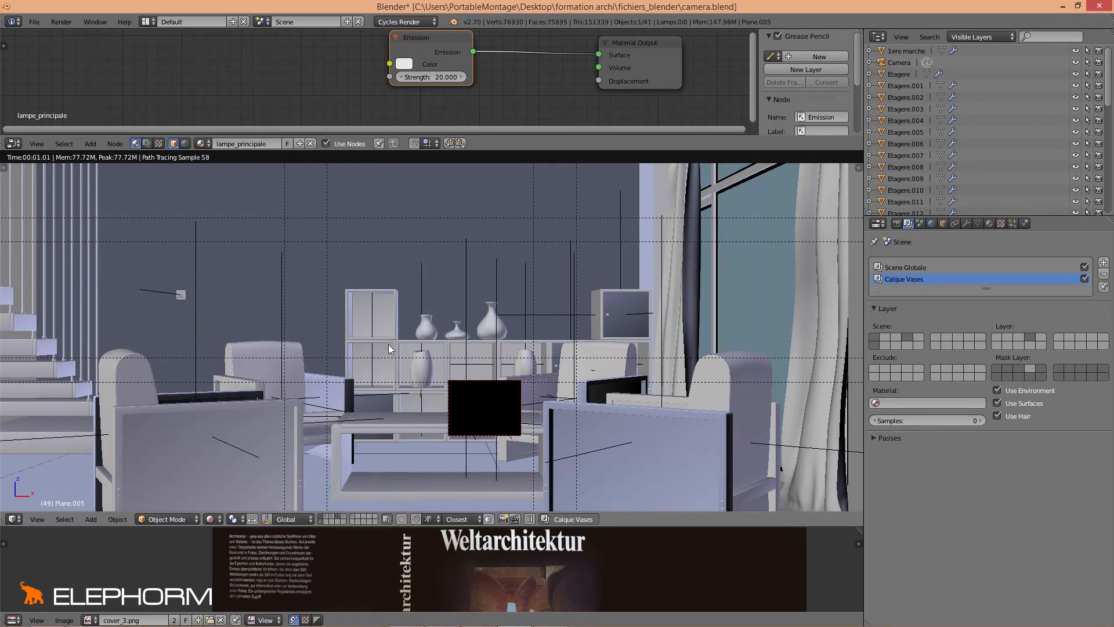
{"action": "key", "text": "shift+b"}
{"action": "left_click_drag", "start_coordinate": [404, 286], "coordinate": [515, 350]}
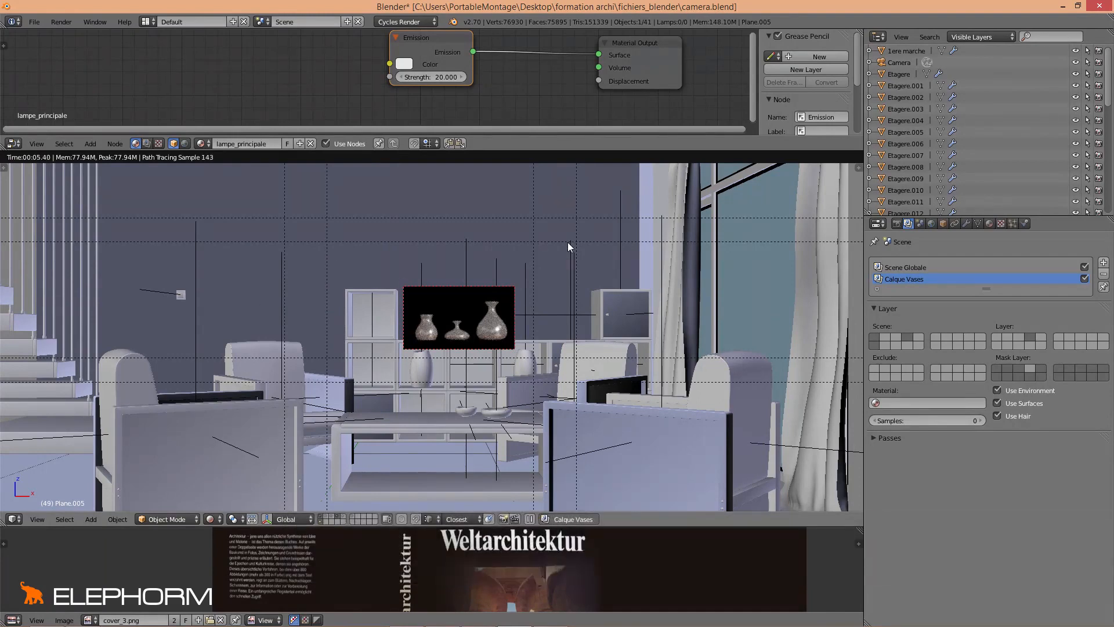
Make Scene Globale the active render layer to preview its masked vases, and fit the room to the camera view
{"action": "left_click", "coordinate": [911, 265]}
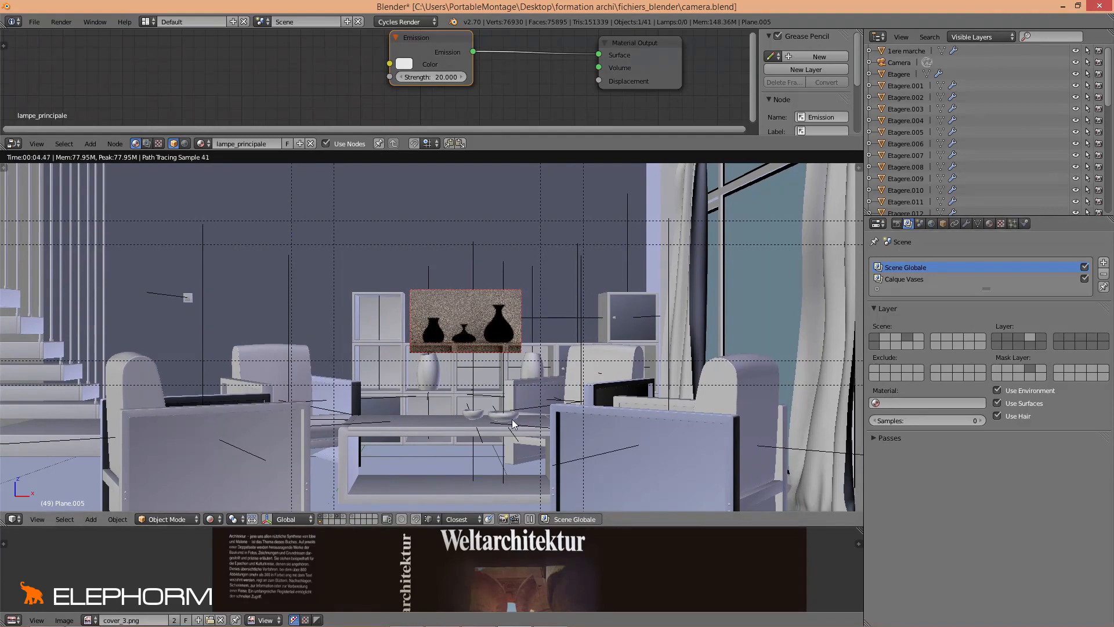
{"action": "key", "text": "KP_0"}
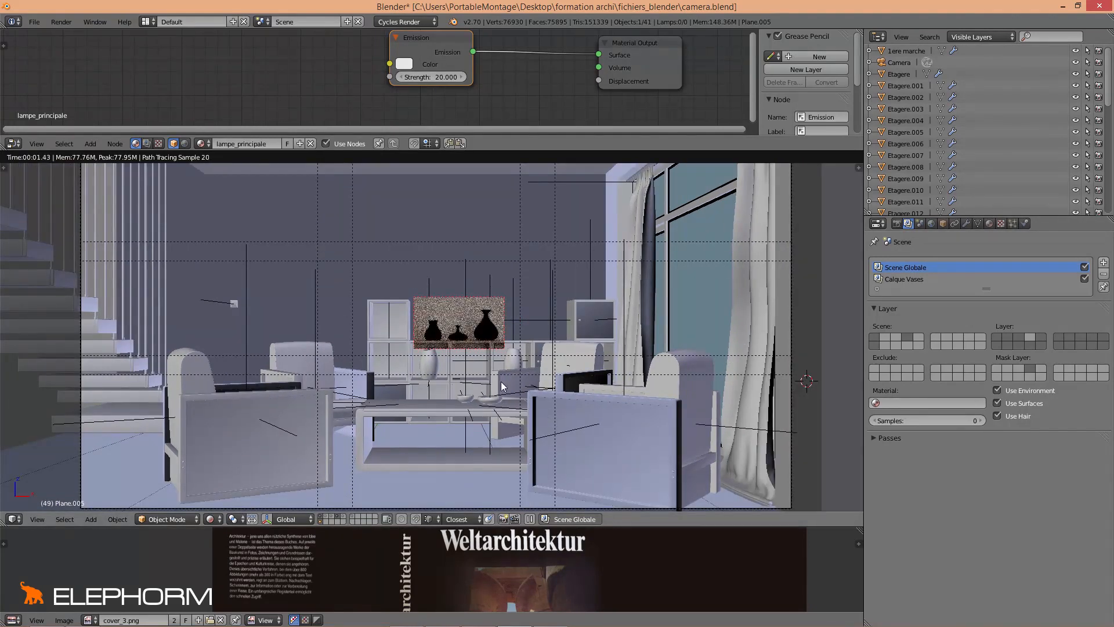
Save the scene as a new file named etape31.blend in the fichiers_blender folder
{"action": "left_click", "coordinate": [35, 22]}
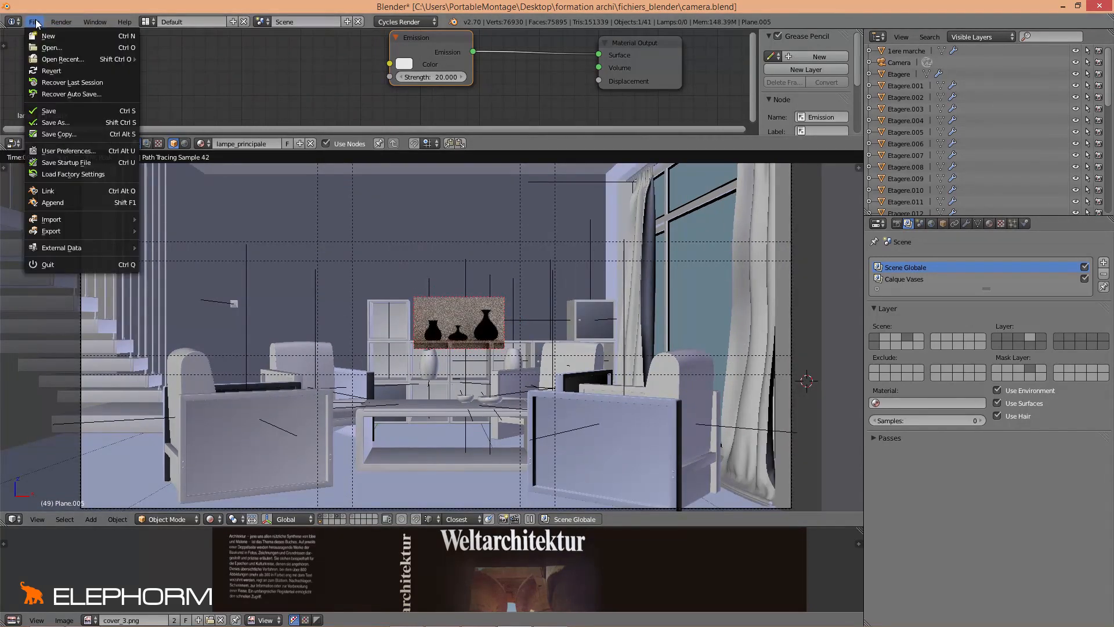
{"action": "left_click", "coordinate": [44, 123]}
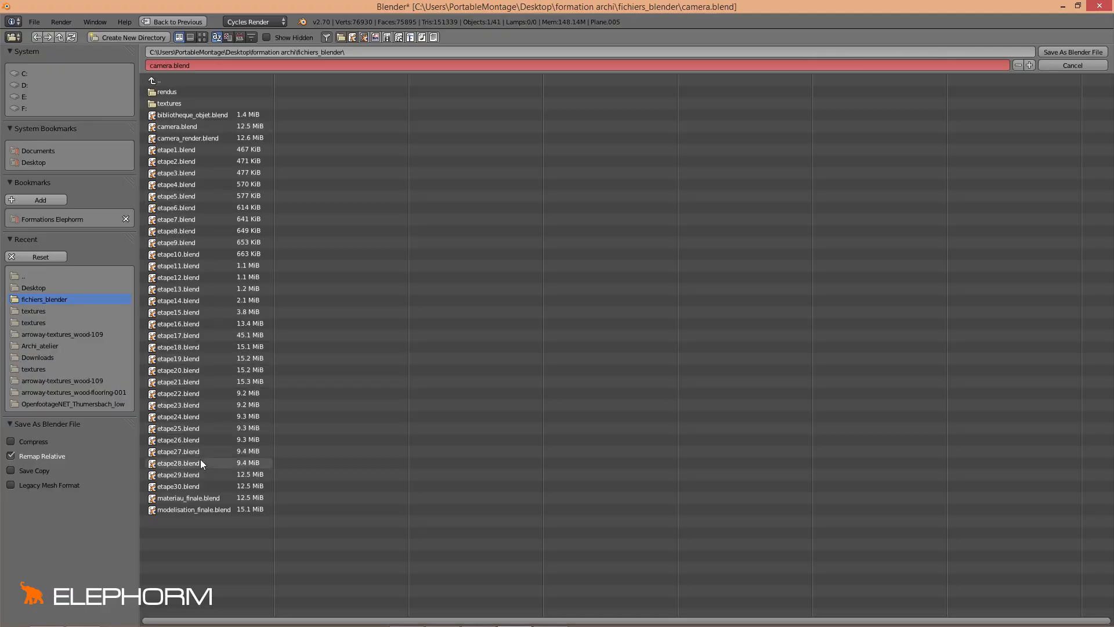
{"action": "left_click", "coordinate": [197, 484]}
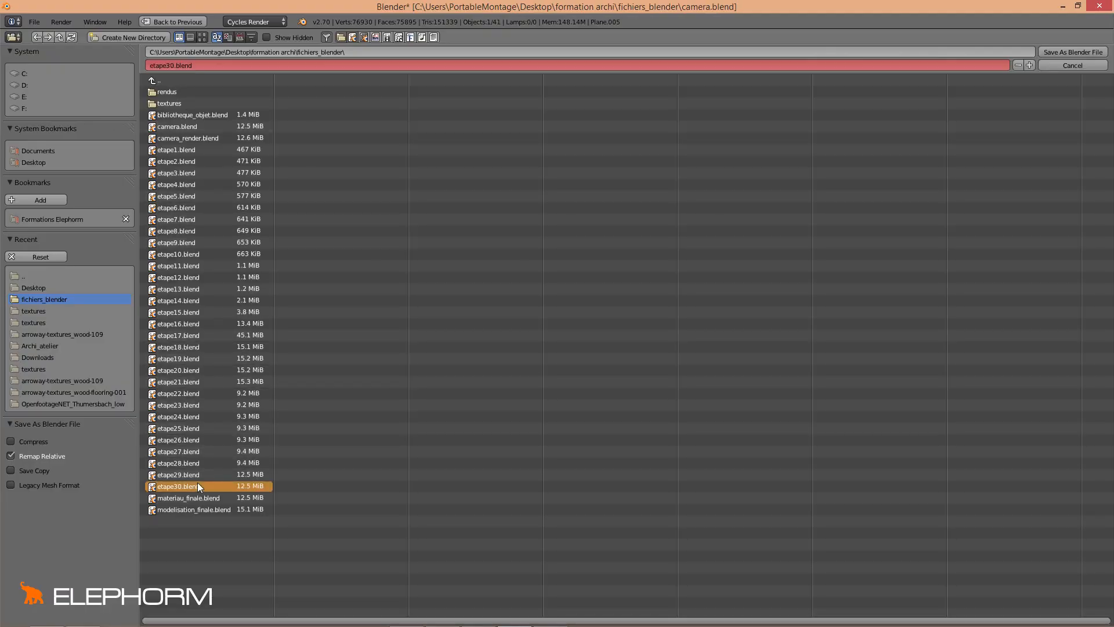
{"action": "left_click", "coordinate": [1030, 65]}
{"action": "left_click", "coordinate": [1056, 54]}
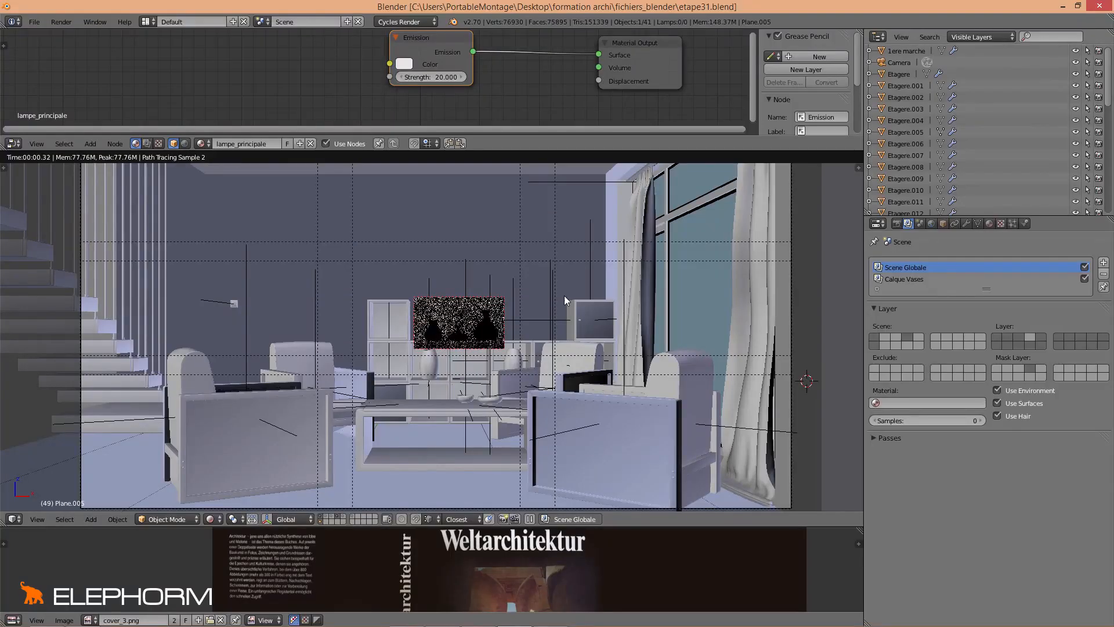